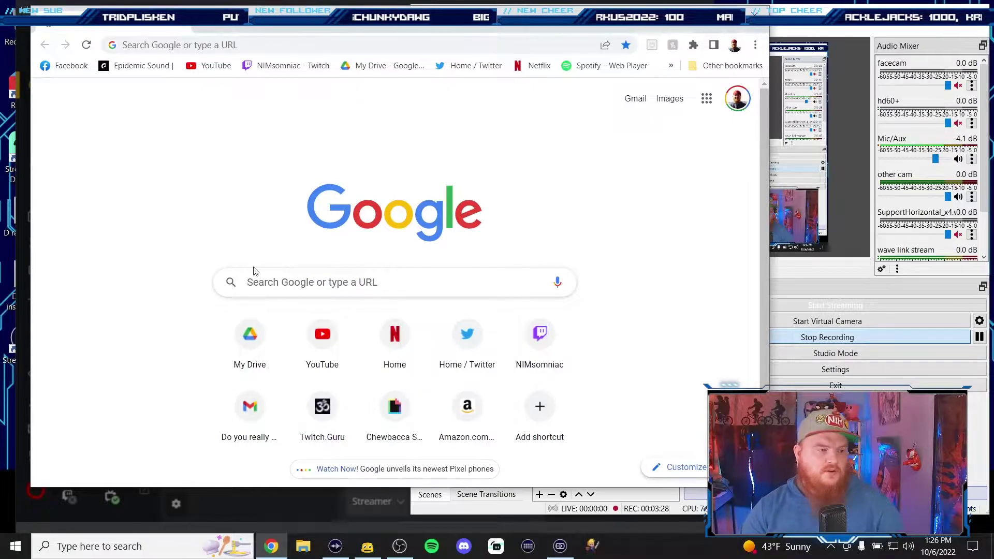
Search Google for 'firebot' and open the official firebot.app website
click(269, 279)
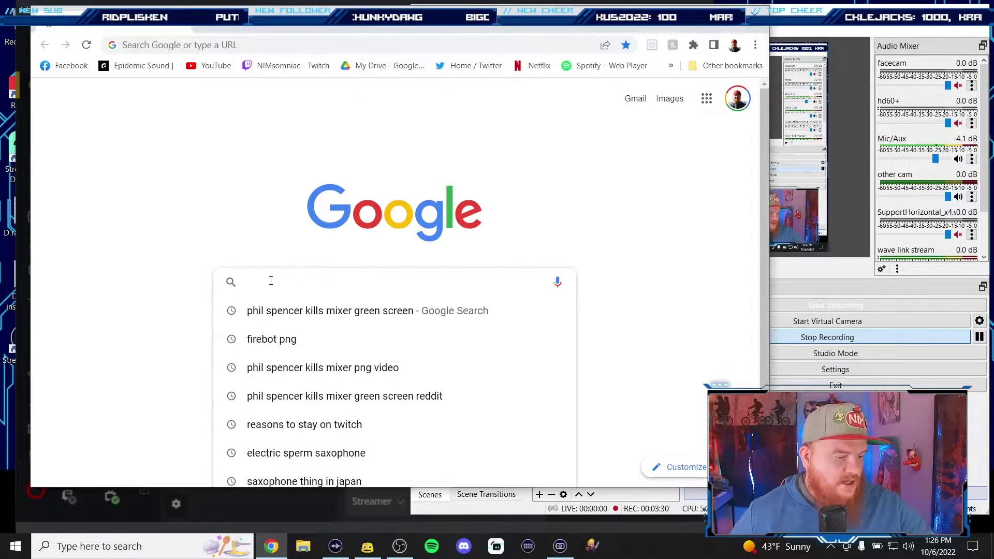
text(firebot)
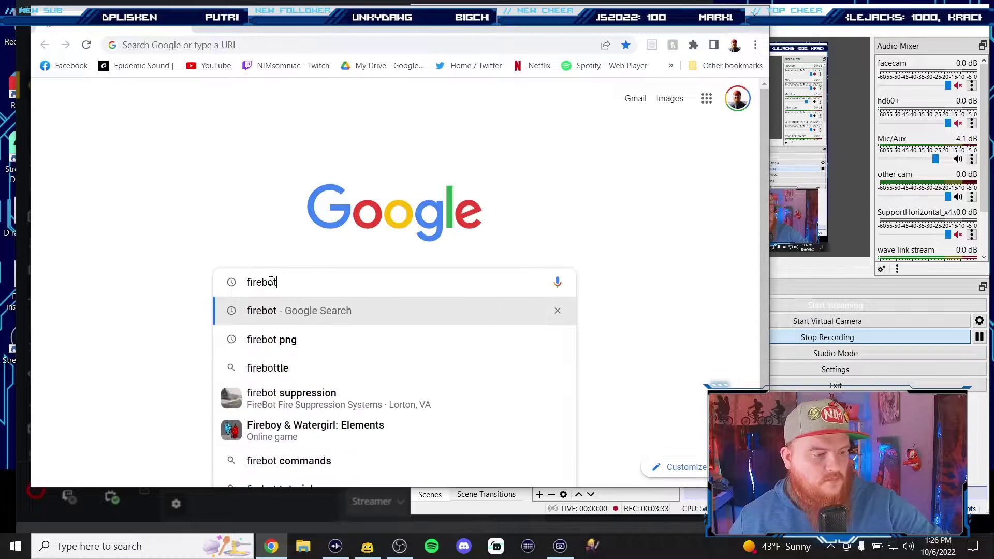
key(Return)
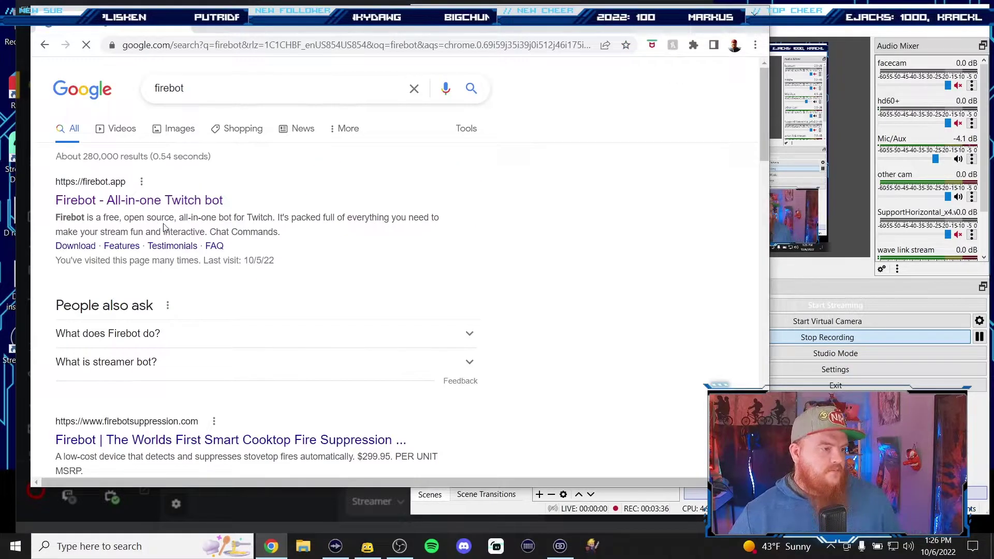
click(143, 205)
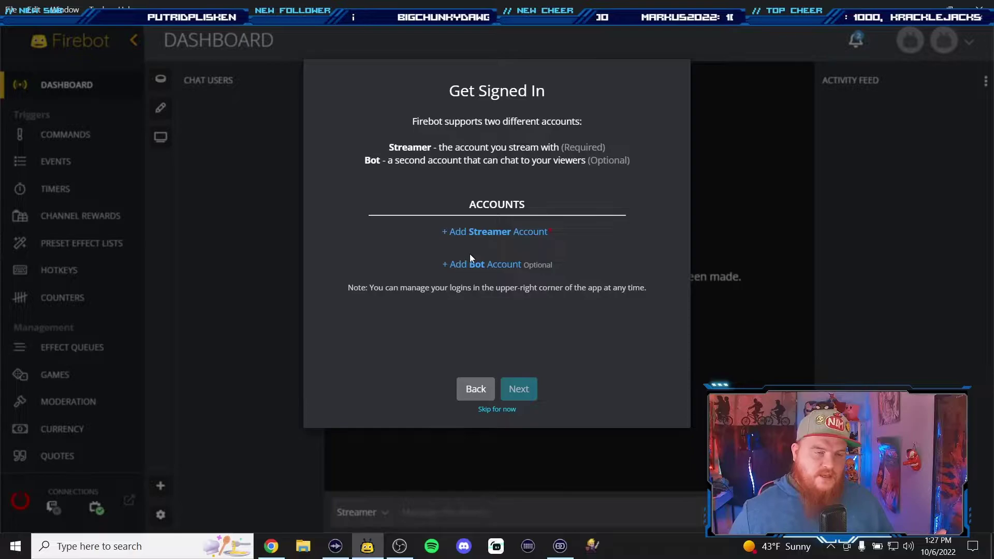
Sign in the streamer account, then start the optional bot-account sign-in in the browser
click(480, 232)
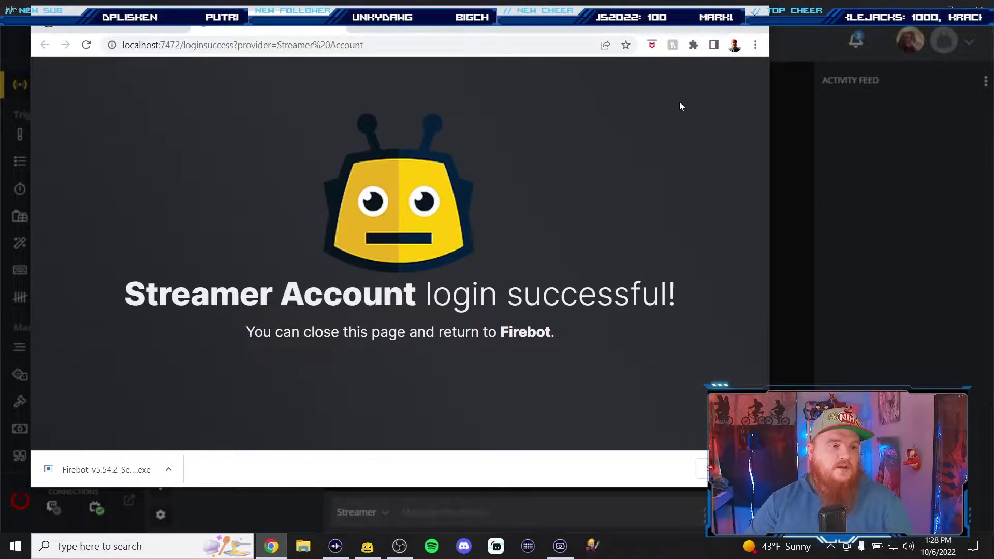
click(805, 215)
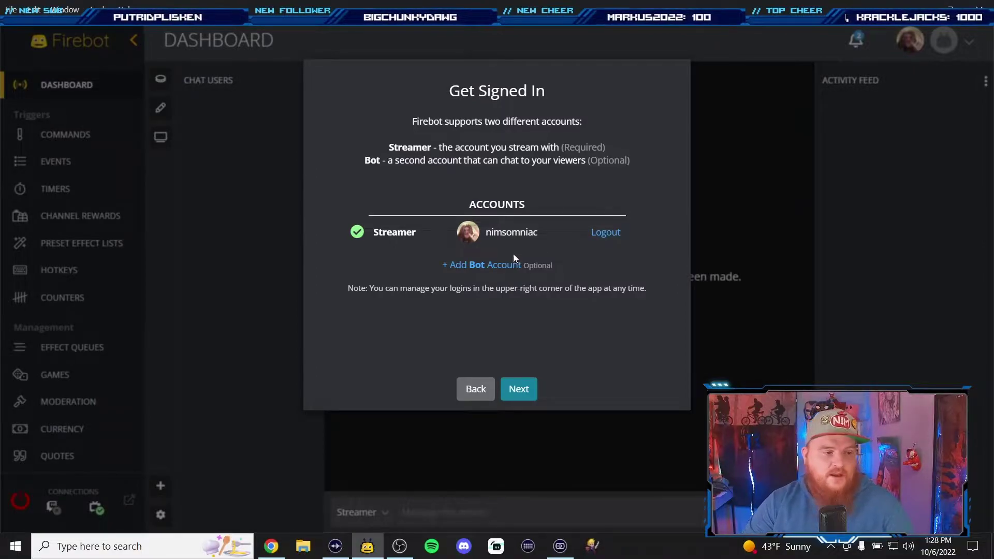
click(504, 264)
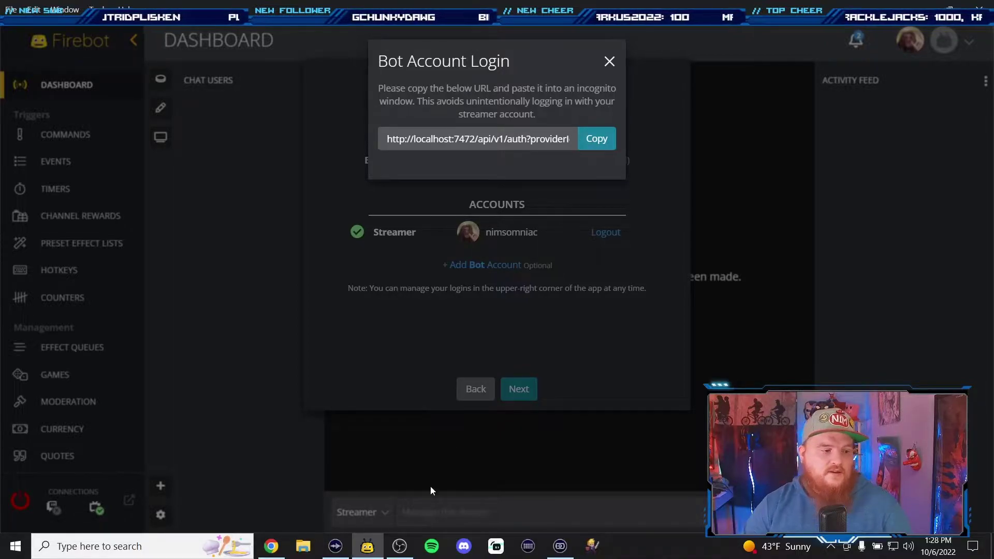
click(271, 546)
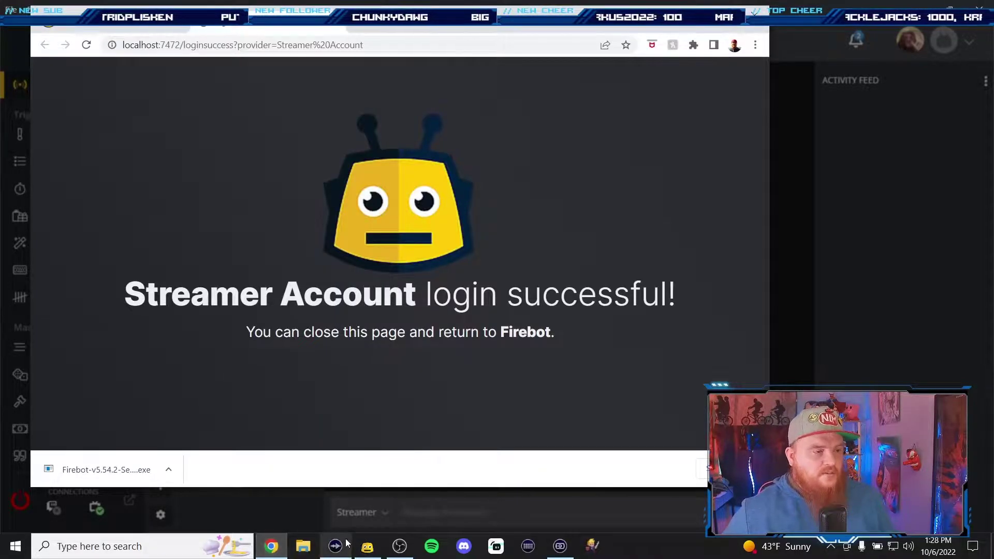
mouse_move(346, 543)
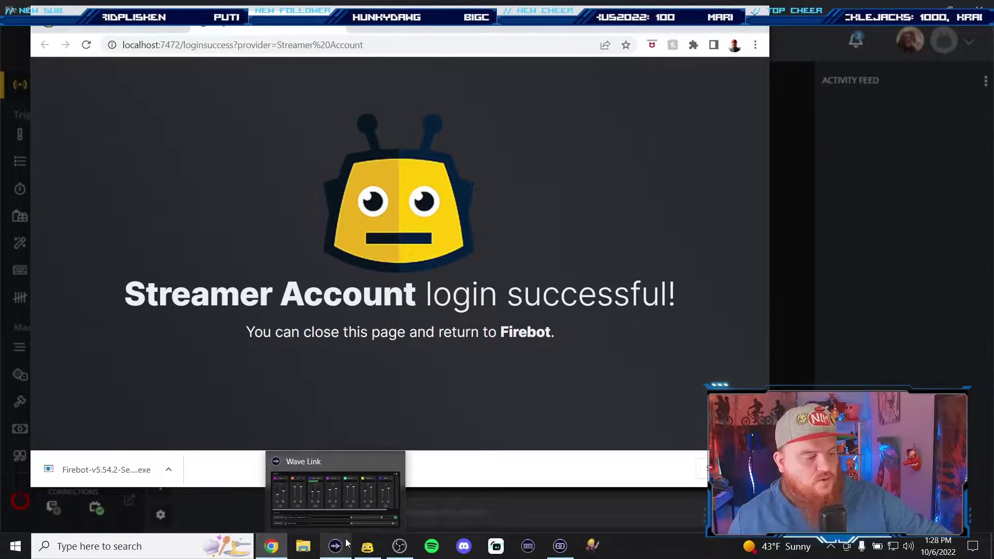
Open an incognito window and load the pasted bot-account login link
key(ctrl+shift+n)
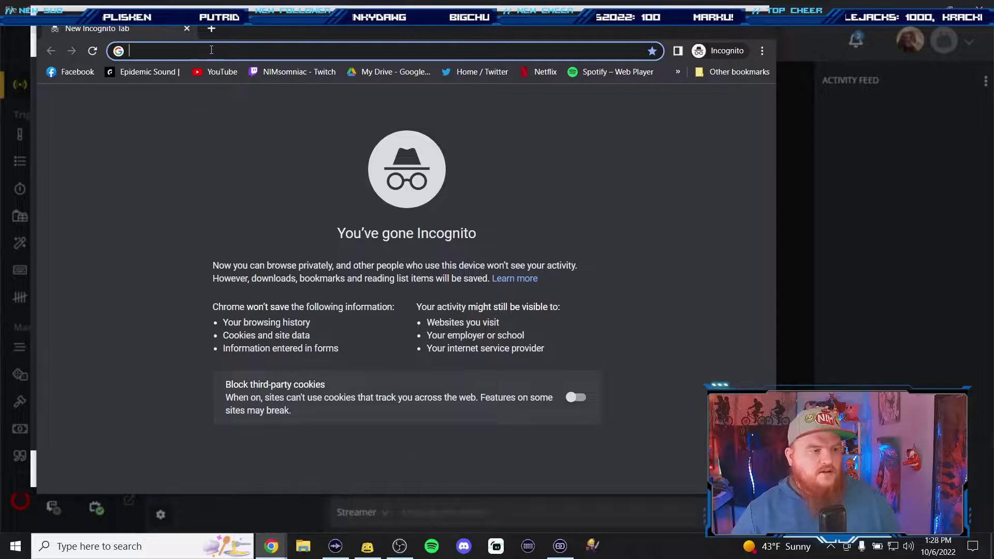
right_click(211, 50)
click(244, 134)
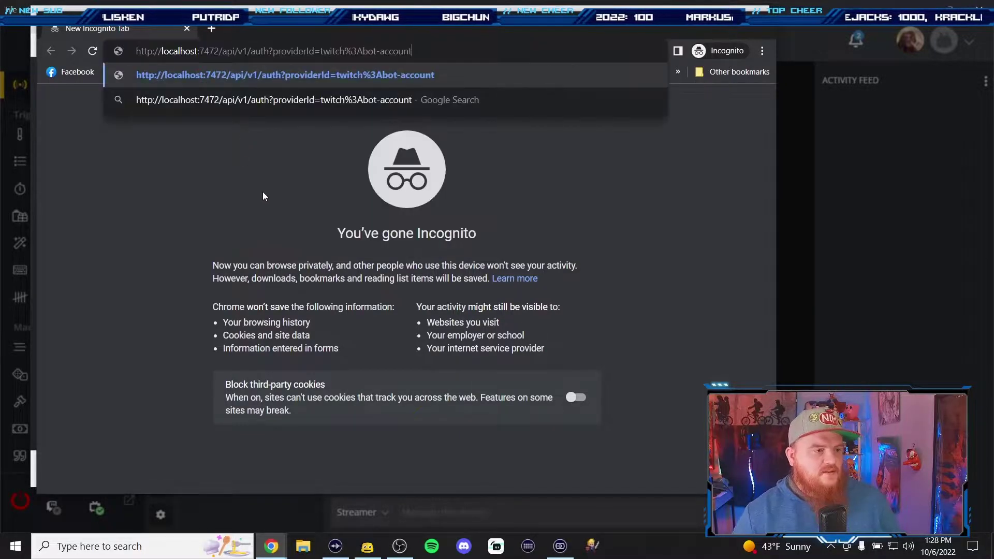
key(Return)
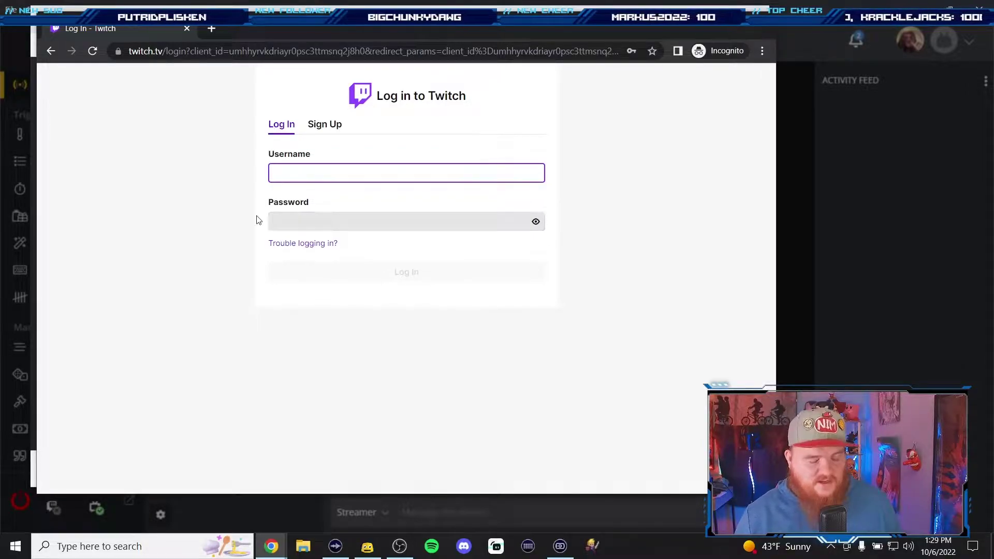
Log in to Twitch as the bot account, enter the authenticator code and remember this computer
click(309, 179)
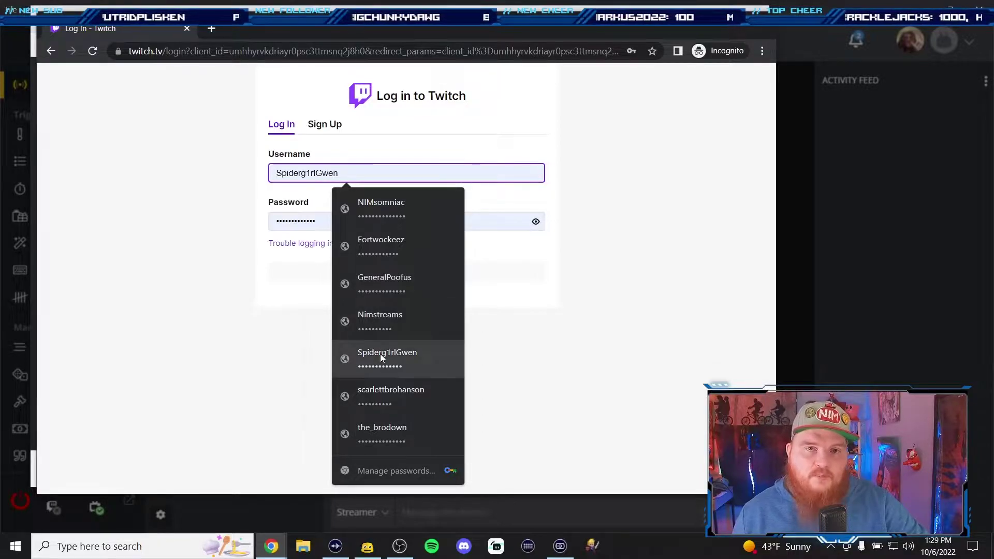
click(402, 390)
click(382, 223)
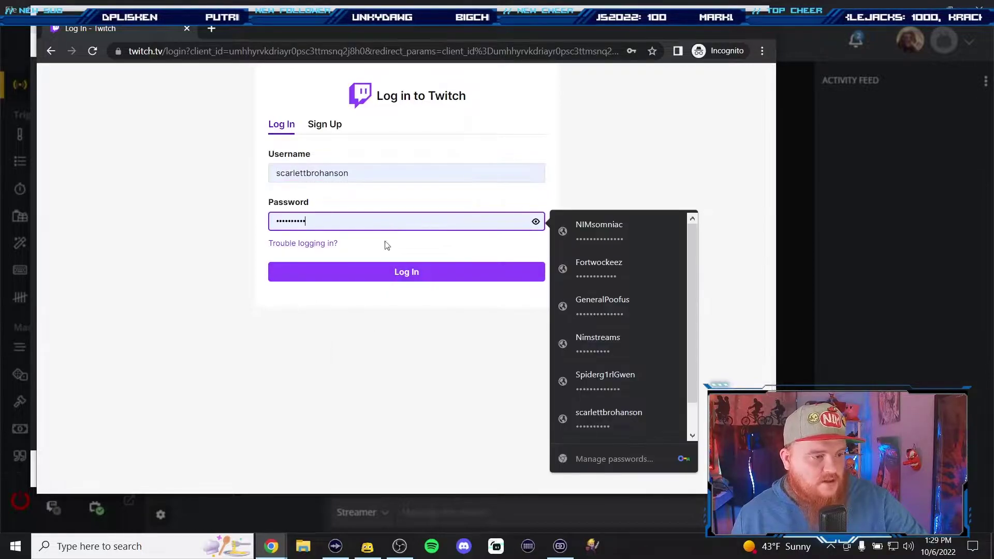
key(Escape)
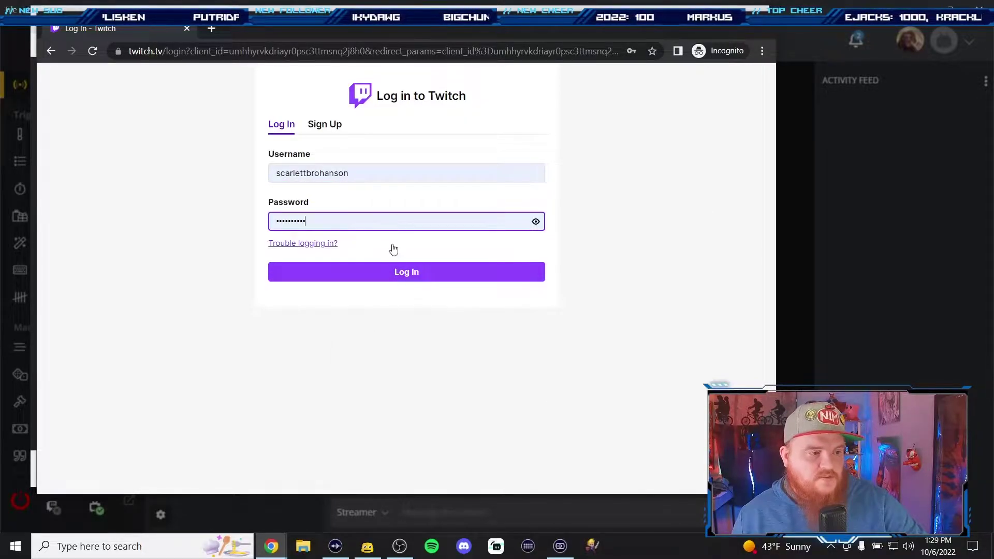
click(417, 280)
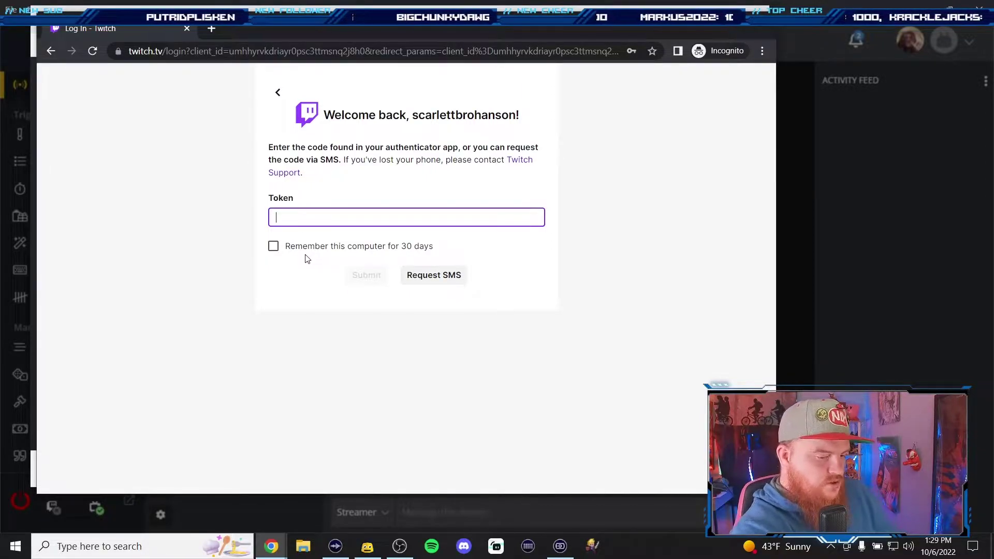
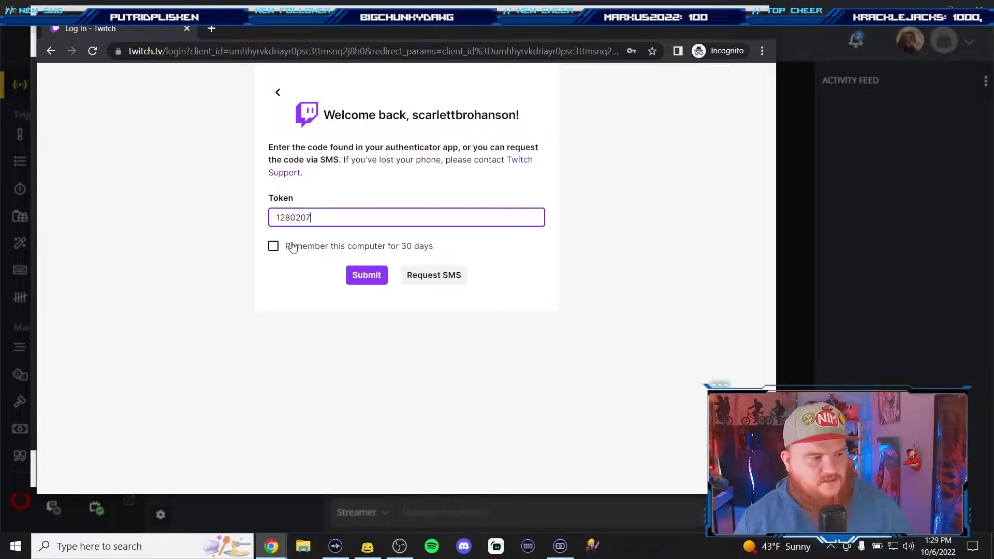
click(273, 247)
click(367, 275)
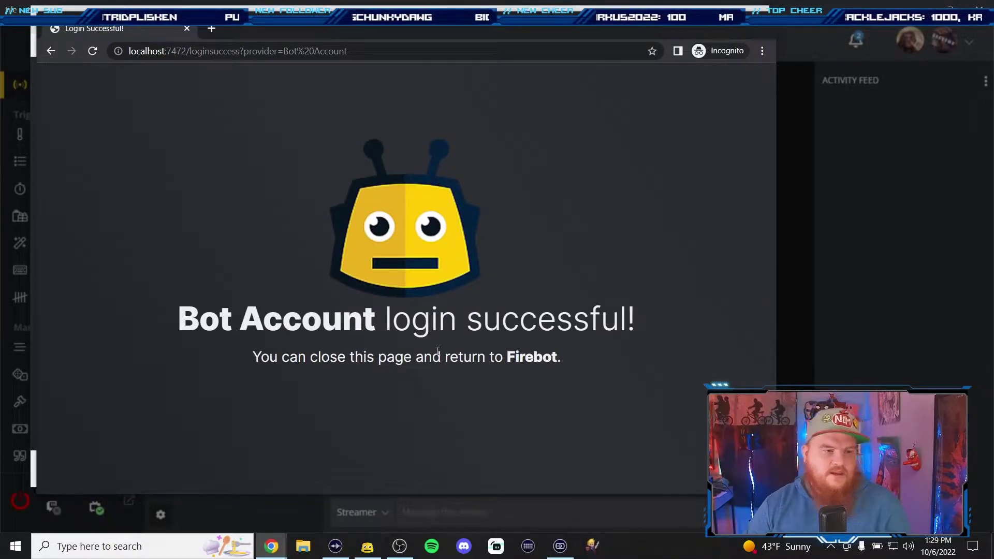
Close the Chrome windows, advance to overlay setup, copy the overlay path, and bring up OBS Studio
click(697, 30)
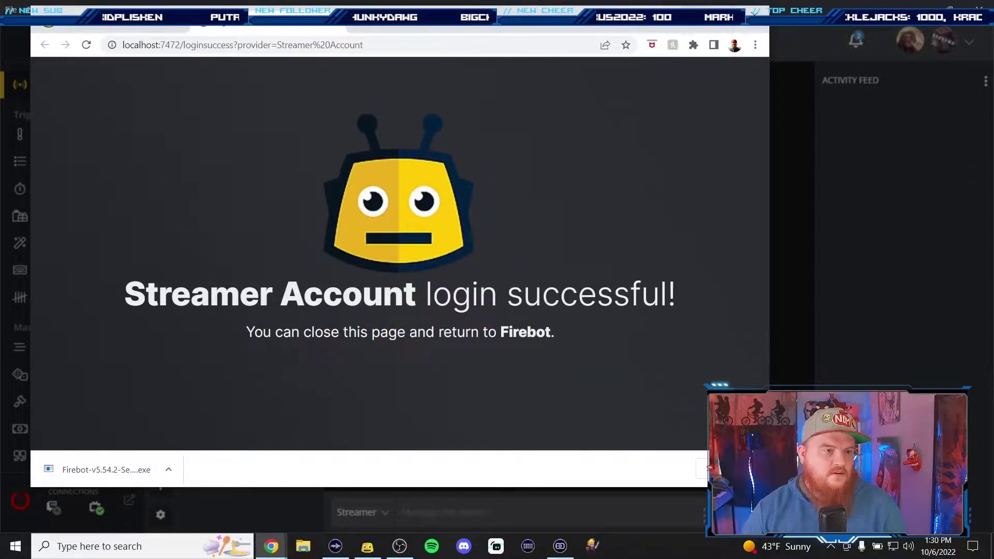
click(756, 10)
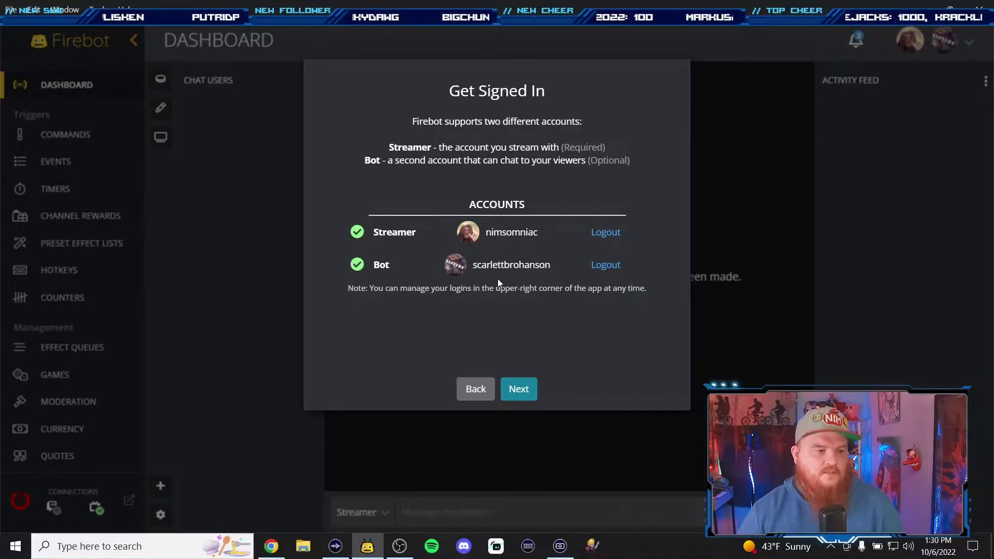
click(522, 392)
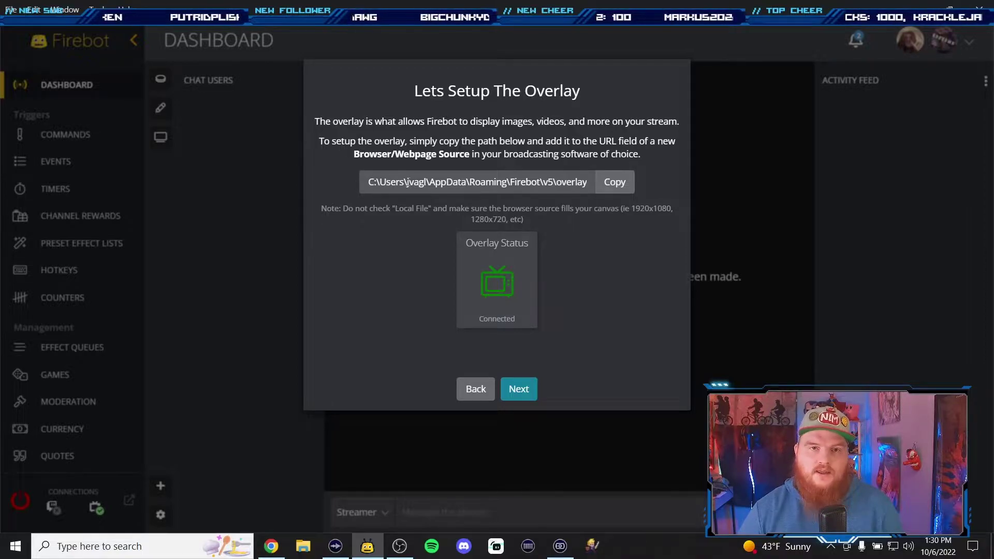
click(614, 182)
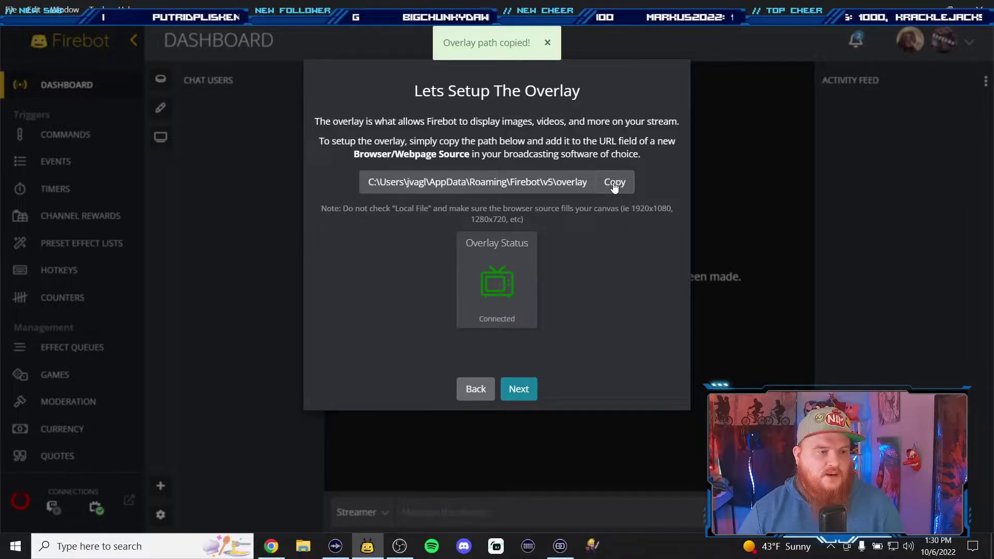
click(399, 547)
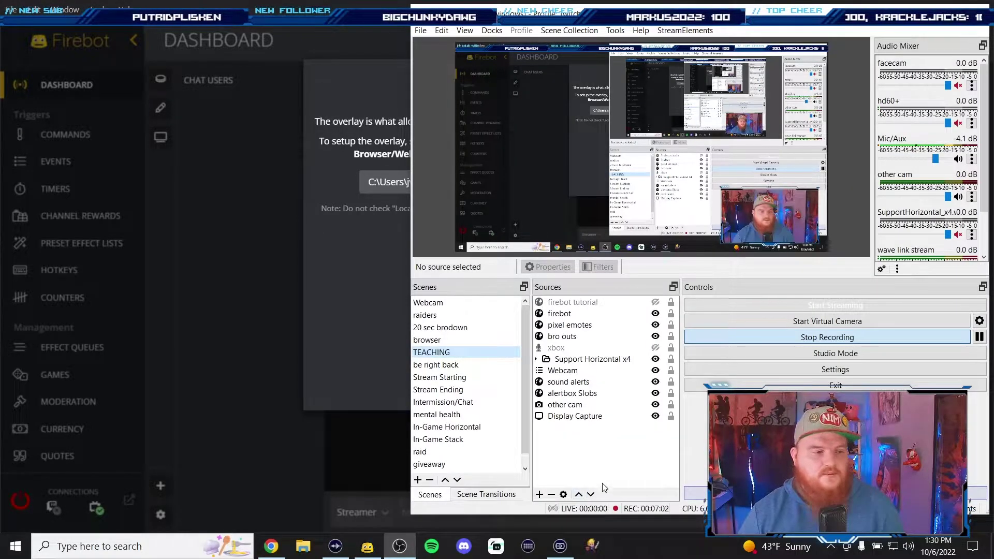
Add a firebotv2 browser source using the Firebot overlay path as its URL, and set its width
click(538, 495)
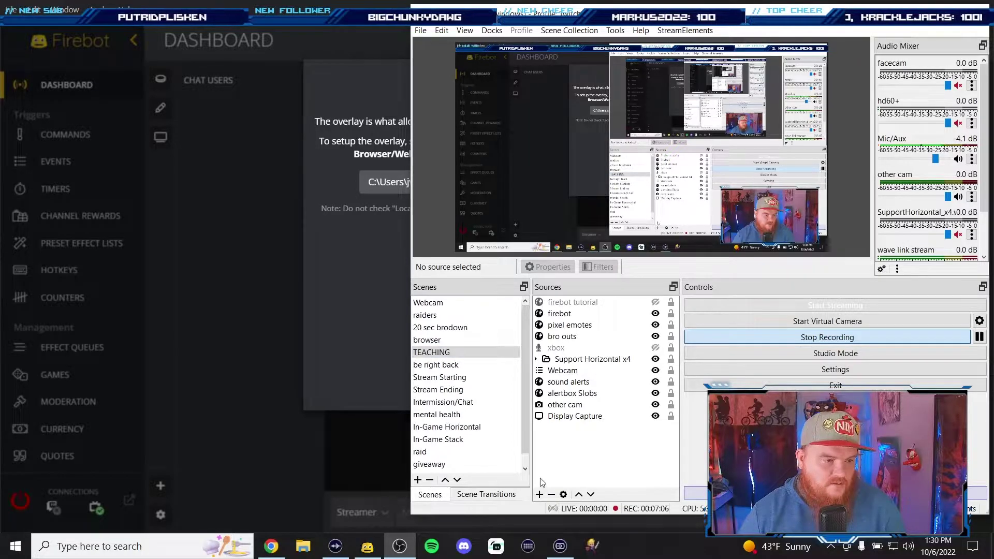
click(539, 495)
click(559, 314)
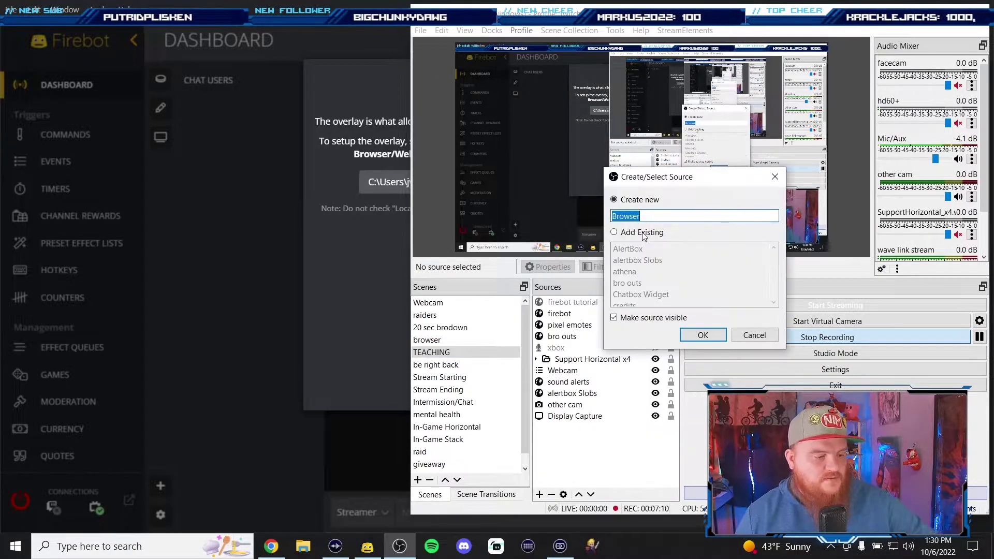
text(firebotv2)
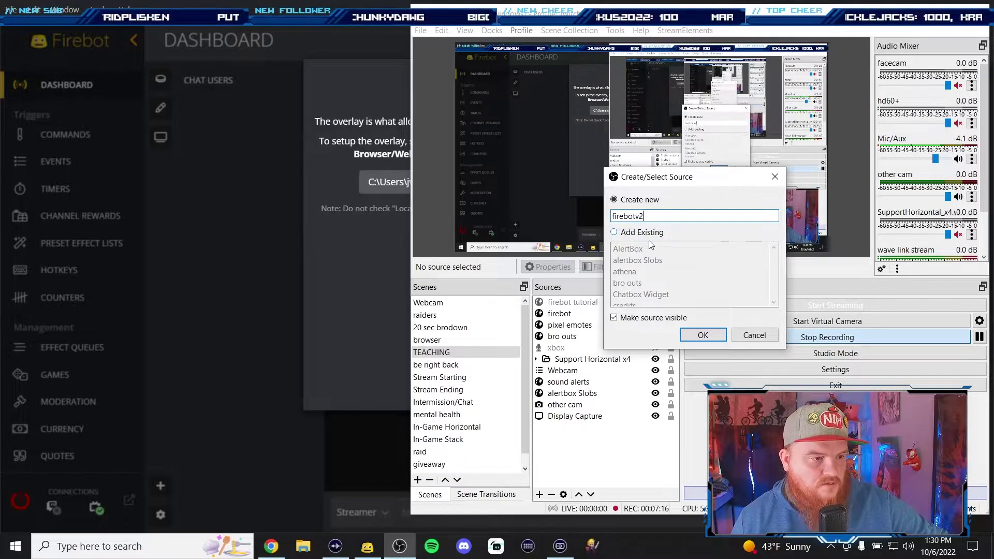
key(Return)
triple_click(734, 284)
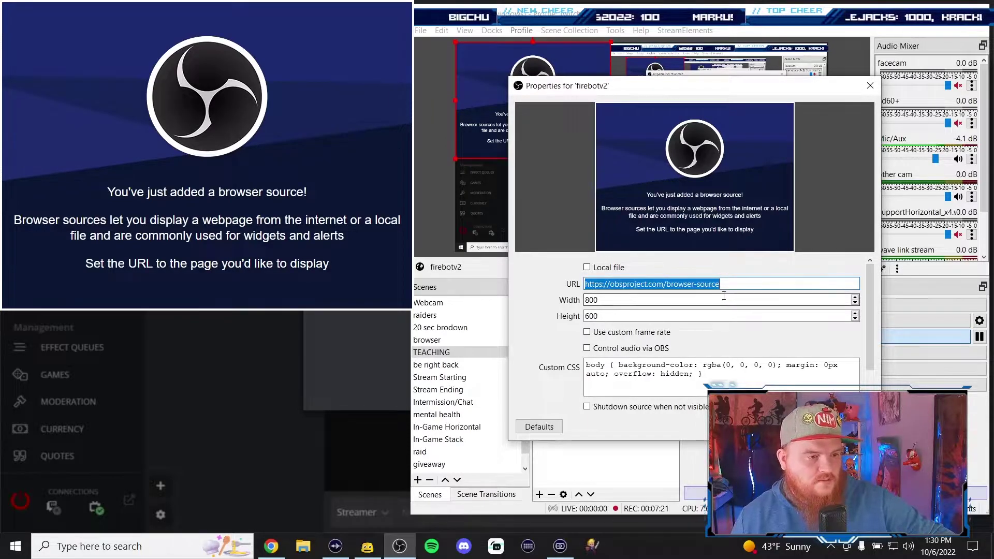
key(ctrl+v)
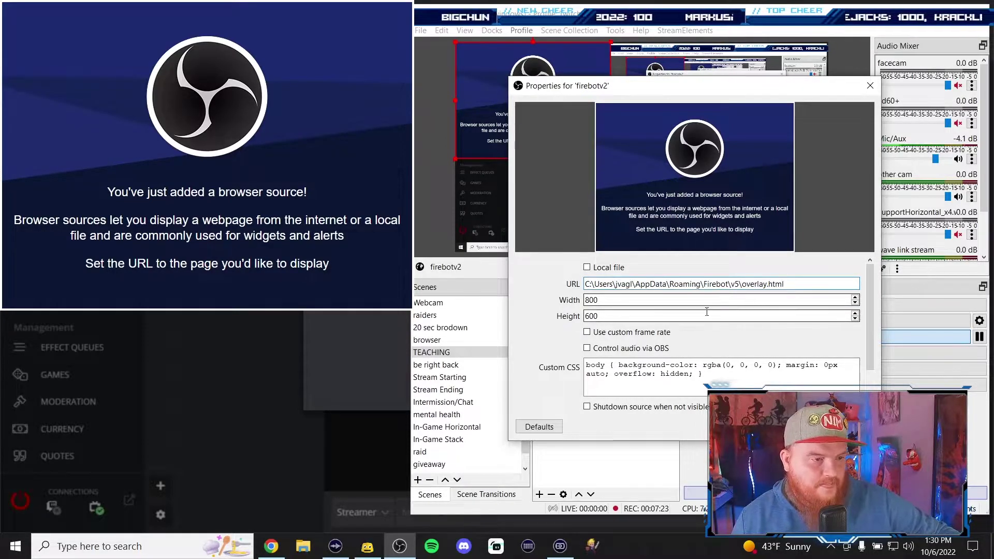
click(690, 301)
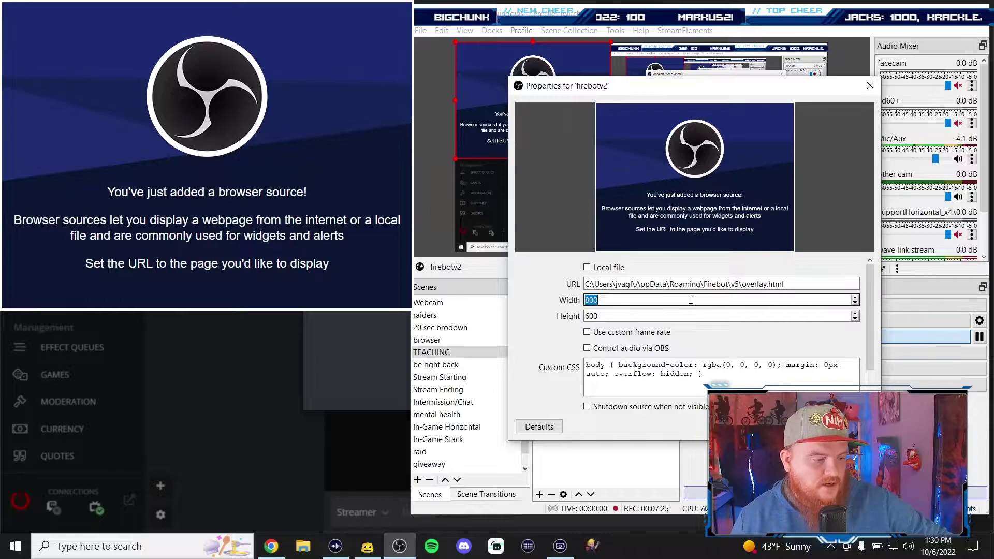
text(19)
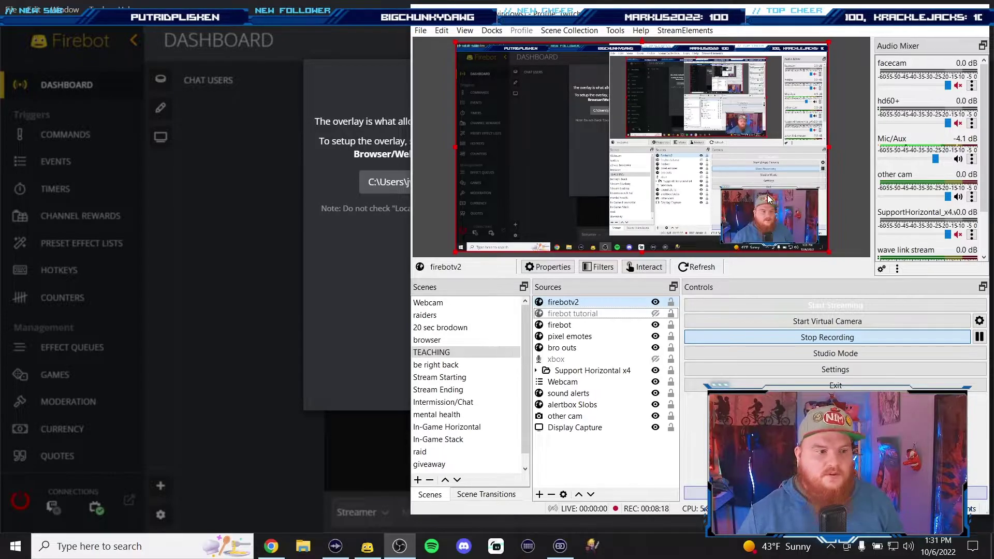
Back in Firebot, pass the overlay step and click 'I'm so ready!' to finish setup
click(314, 270)
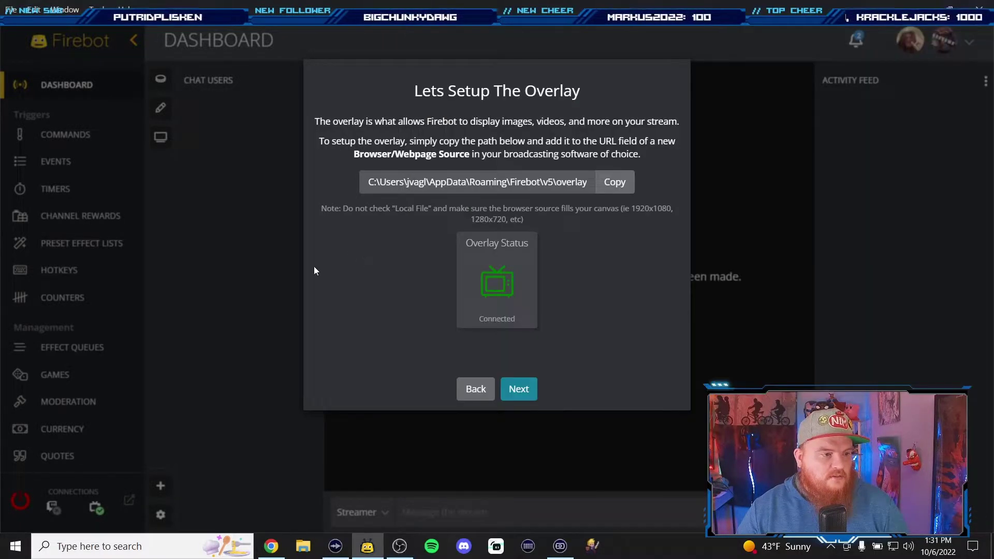
click(519, 392)
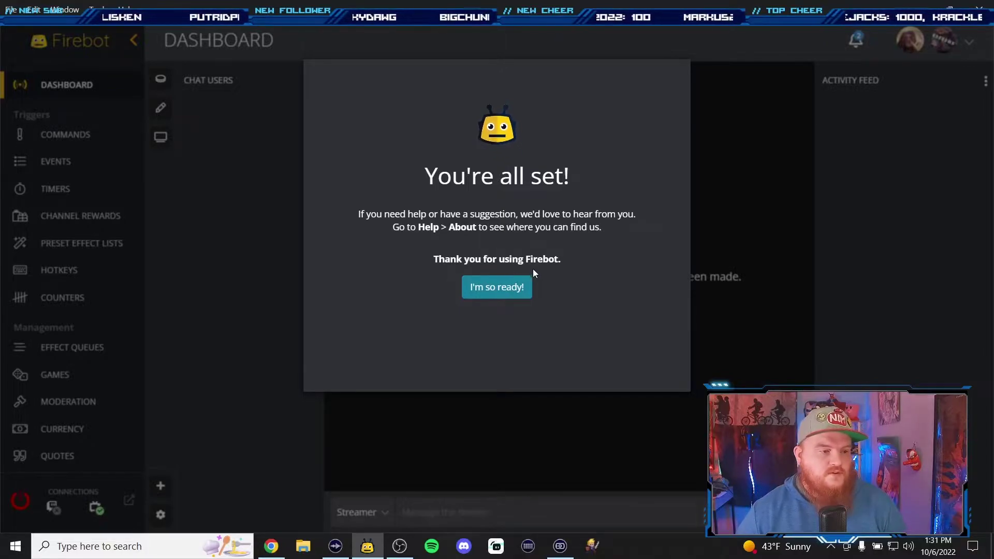
click(525, 294)
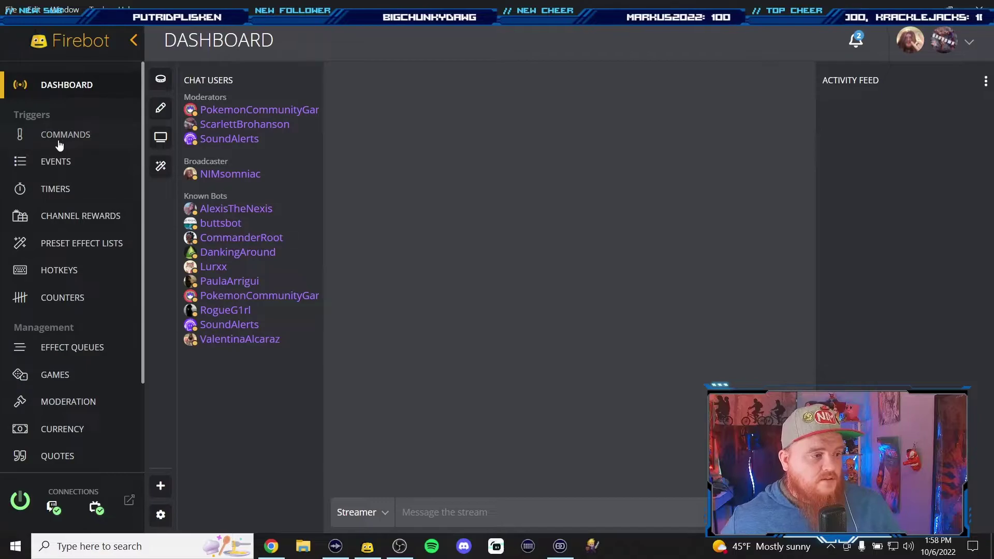
click(223, 209)
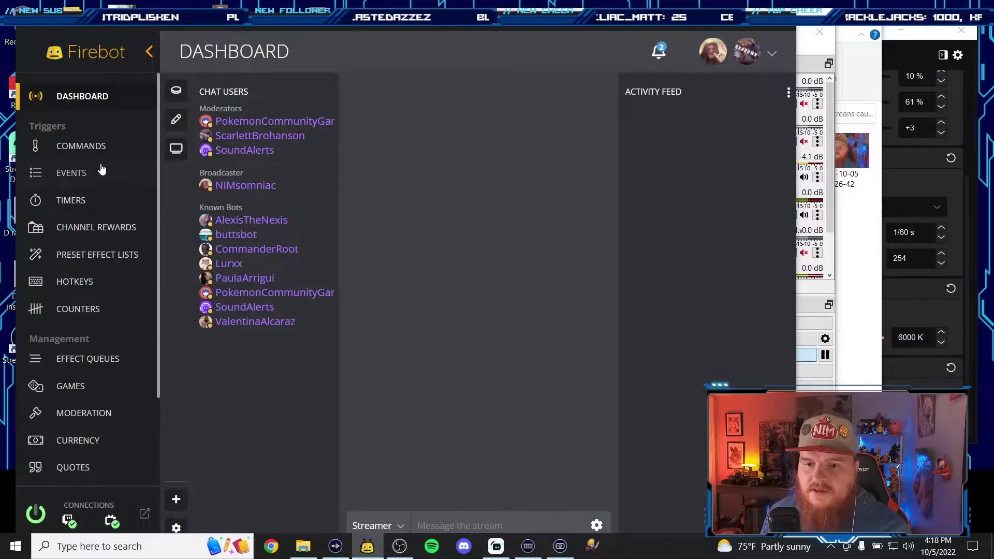
click(106, 153)
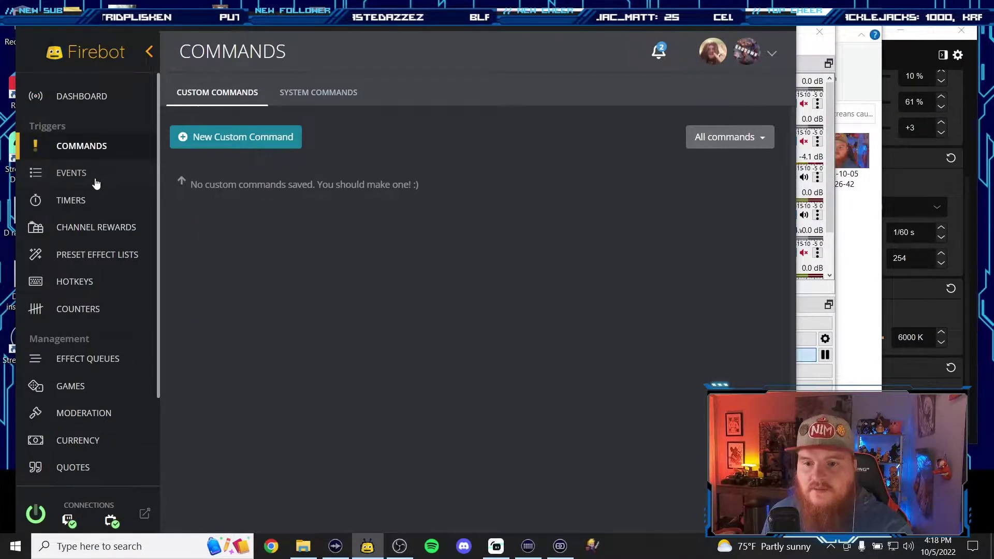
click(95, 184)
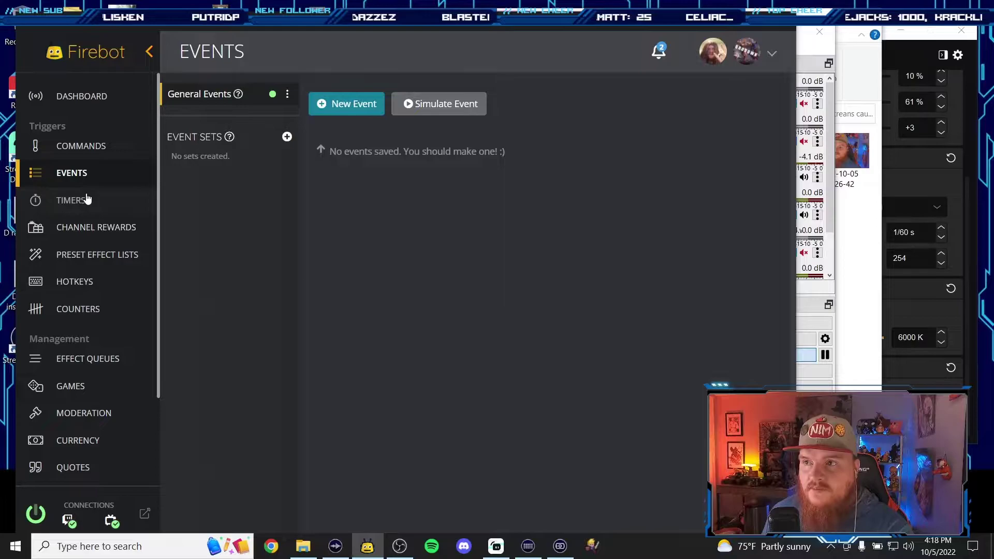
click(84, 202)
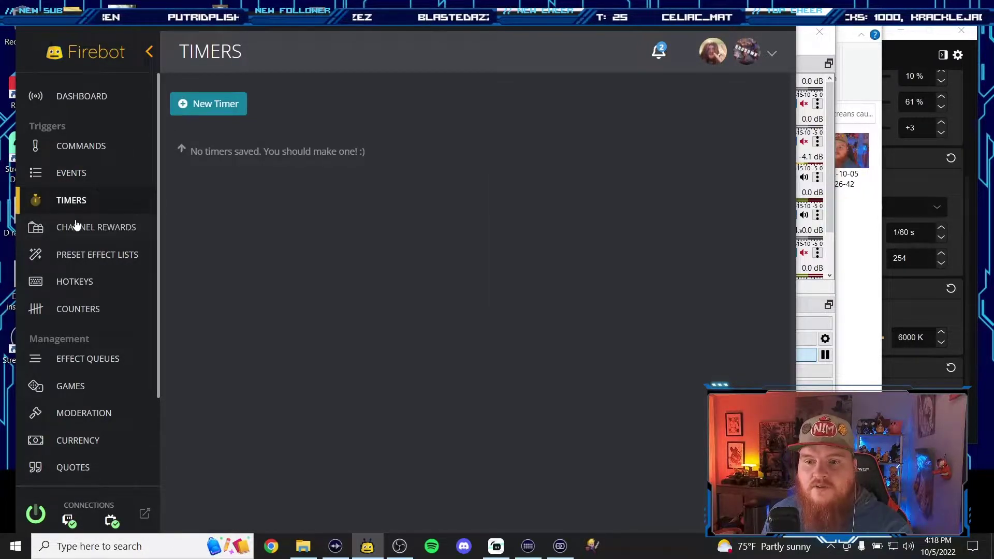
click(76, 226)
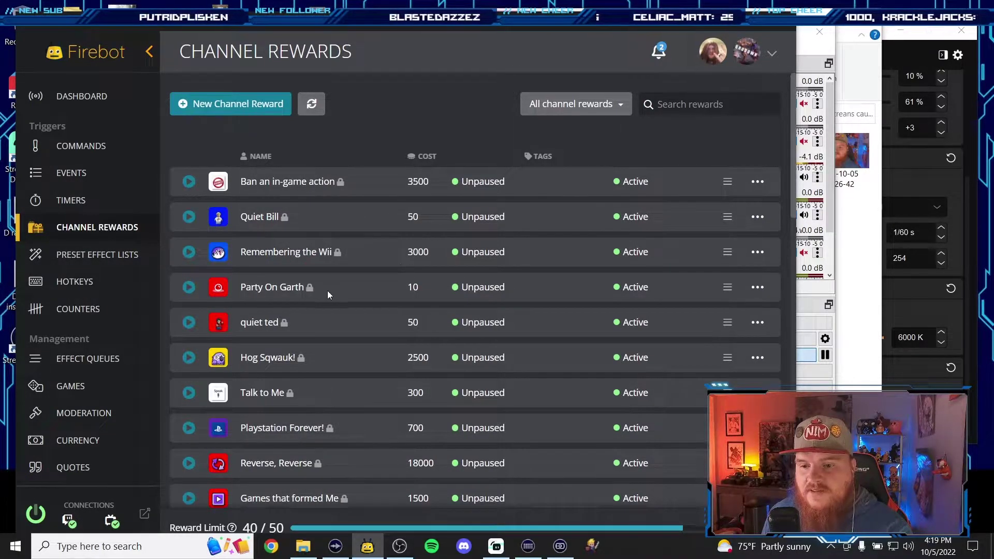
scroll(306, 241, down, 3)
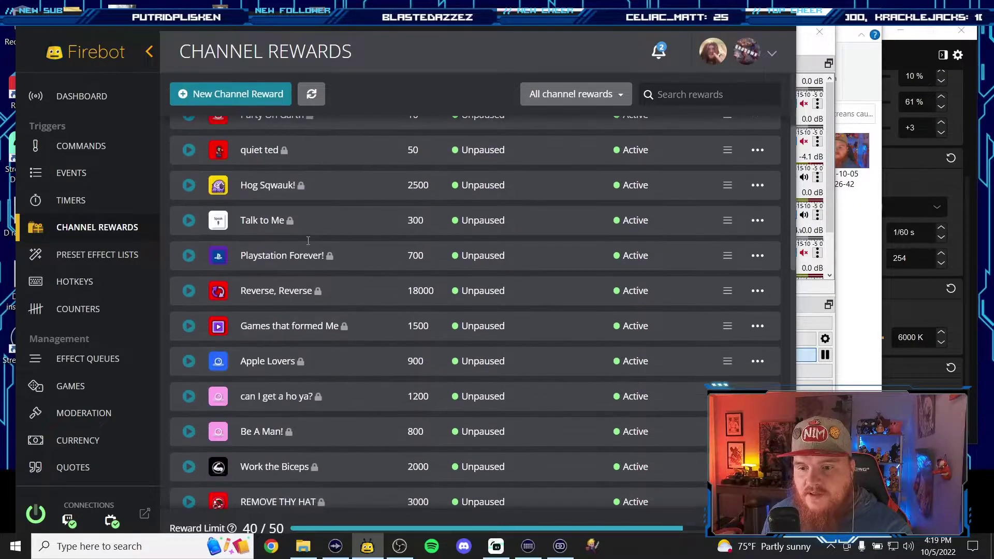
scroll(305, 239, down, 3)
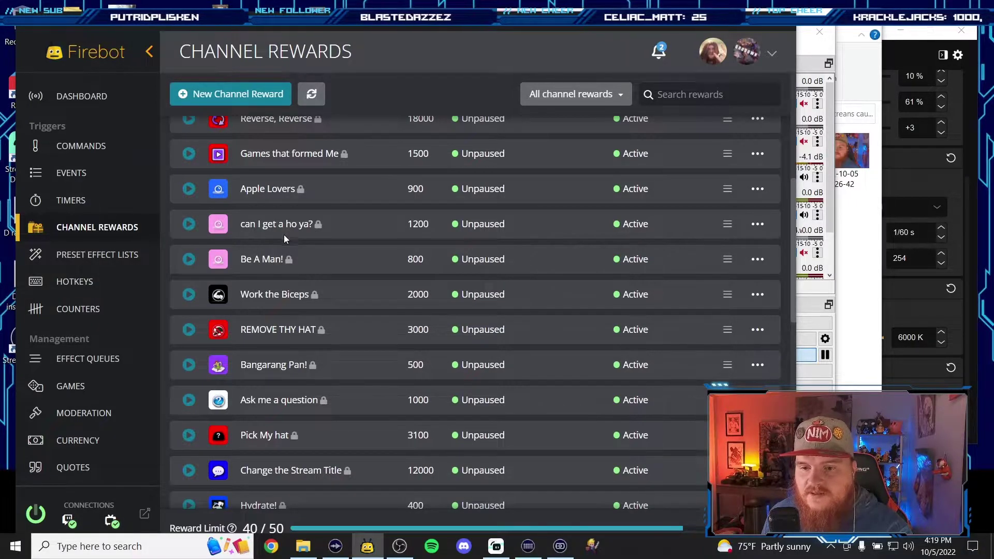
click(105, 256)
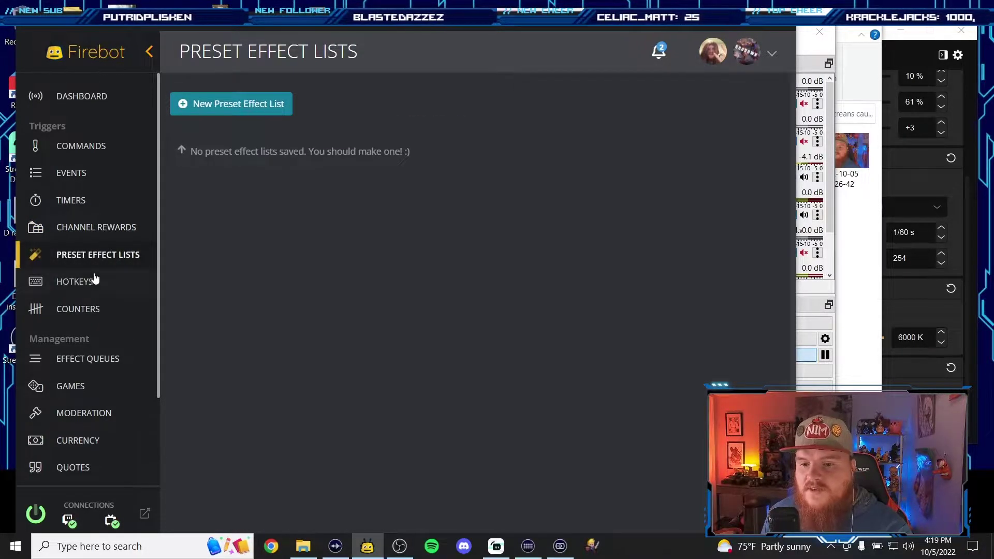
click(100, 291)
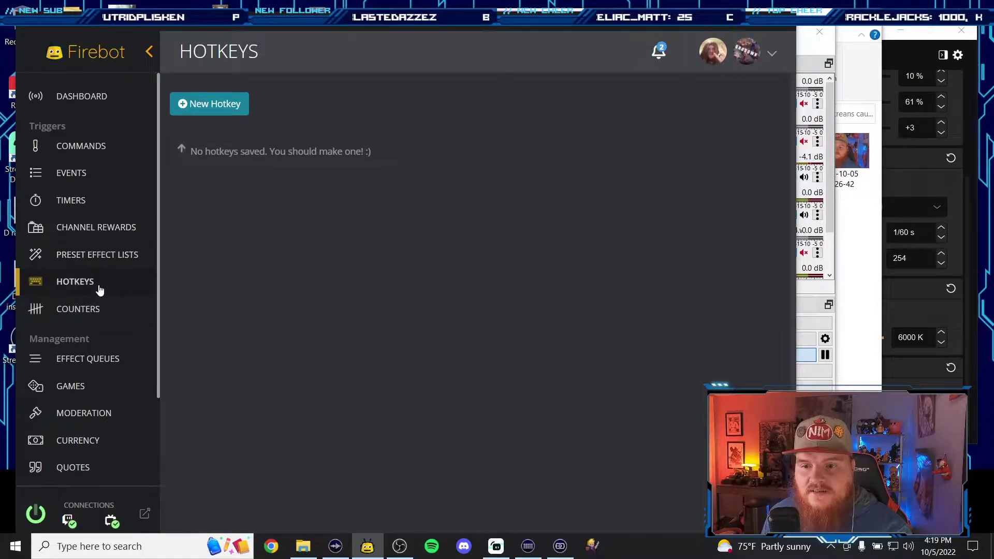
click(83, 309)
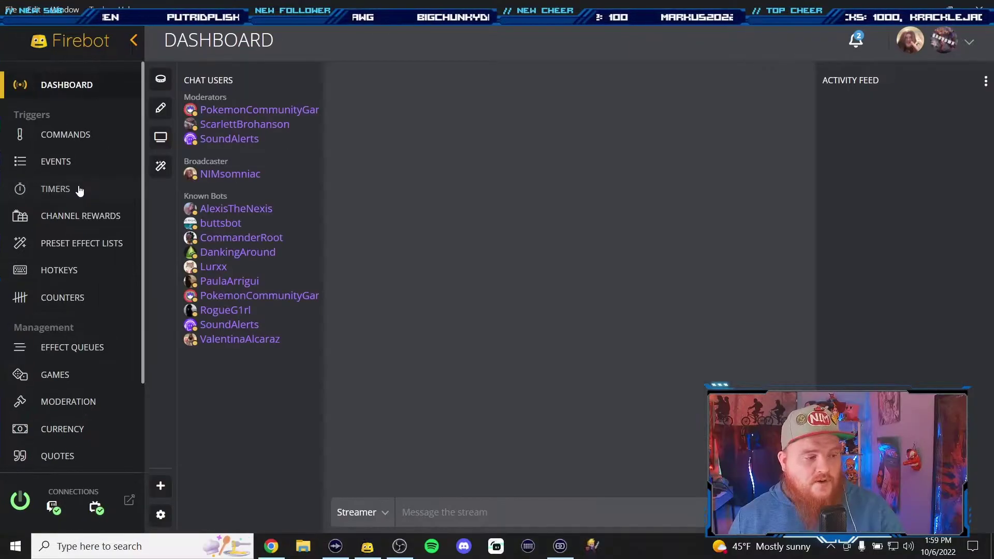
Create and save a Custom-mode effect queue named sfx, discarding an extra unfinished queue
click(81, 349)
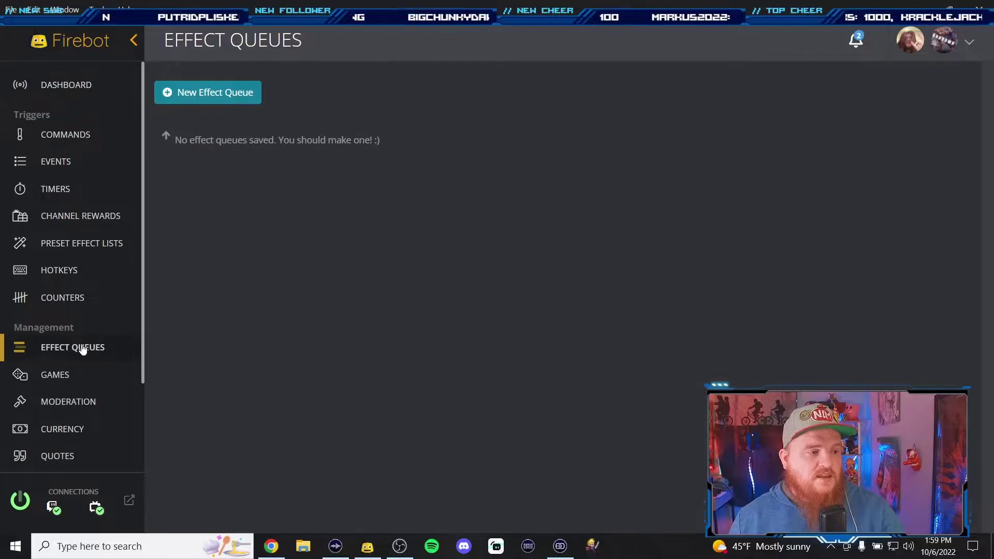
click(203, 99)
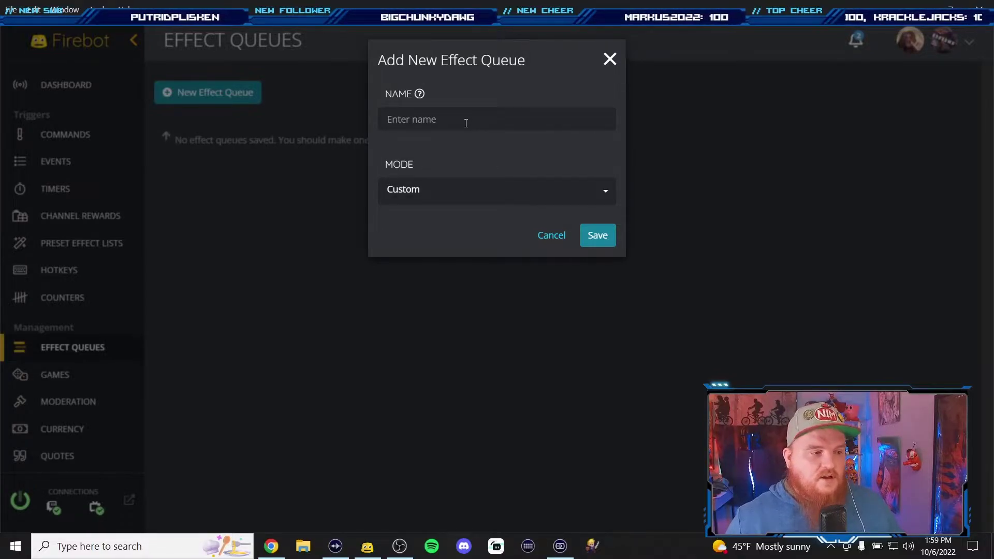
click(466, 123)
text(sfx)
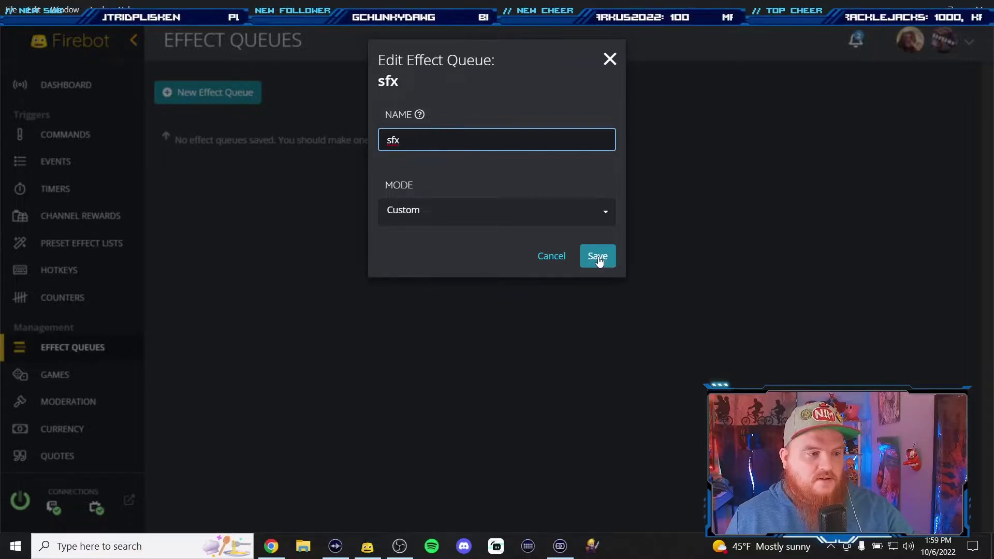
click(597, 259)
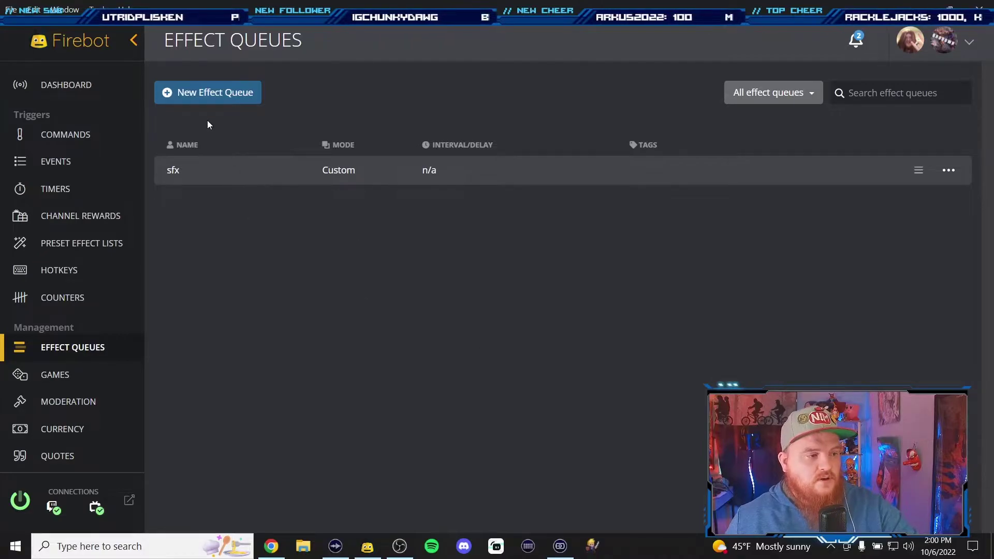
click(218, 92)
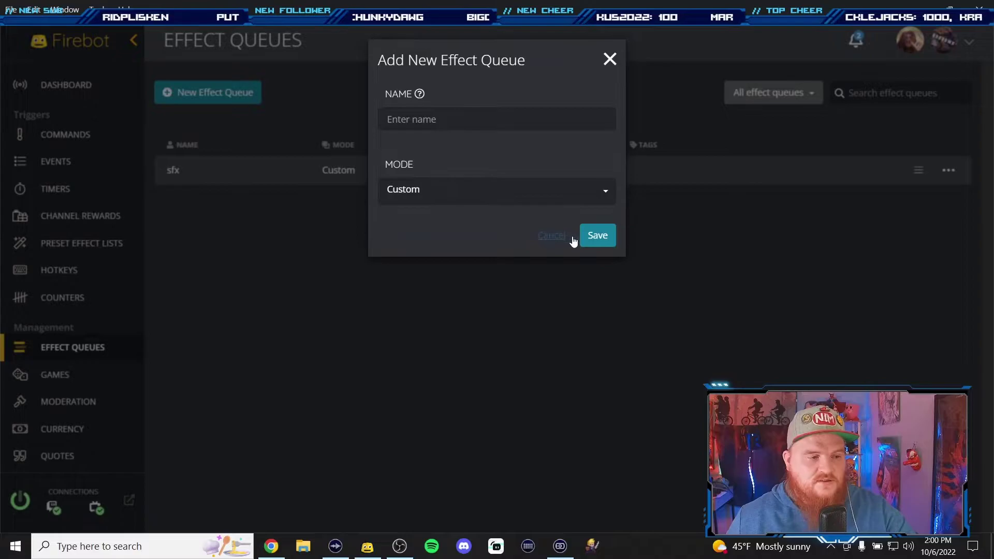
click(551, 235)
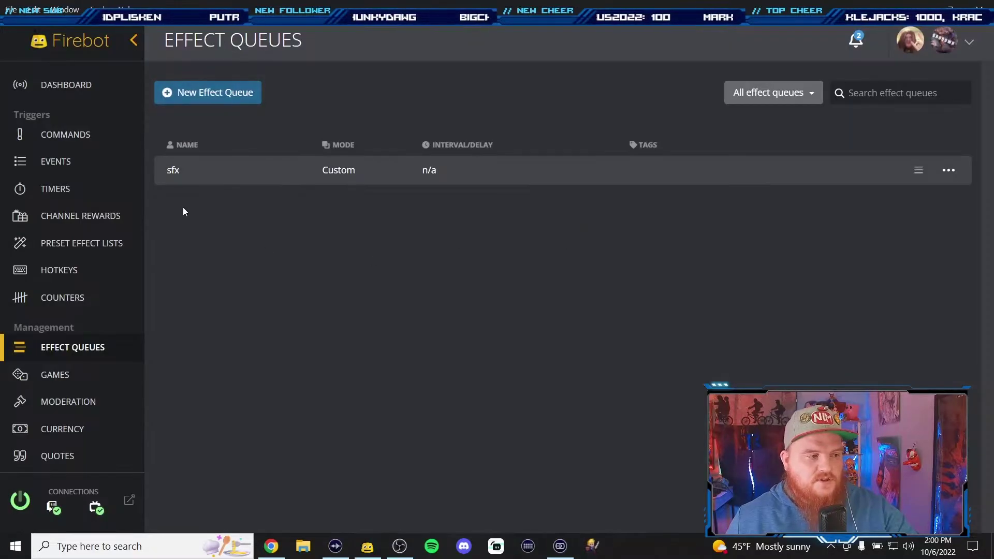
Start a new custom command on the Commands page and enter hi as its trigger
click(57, 135)
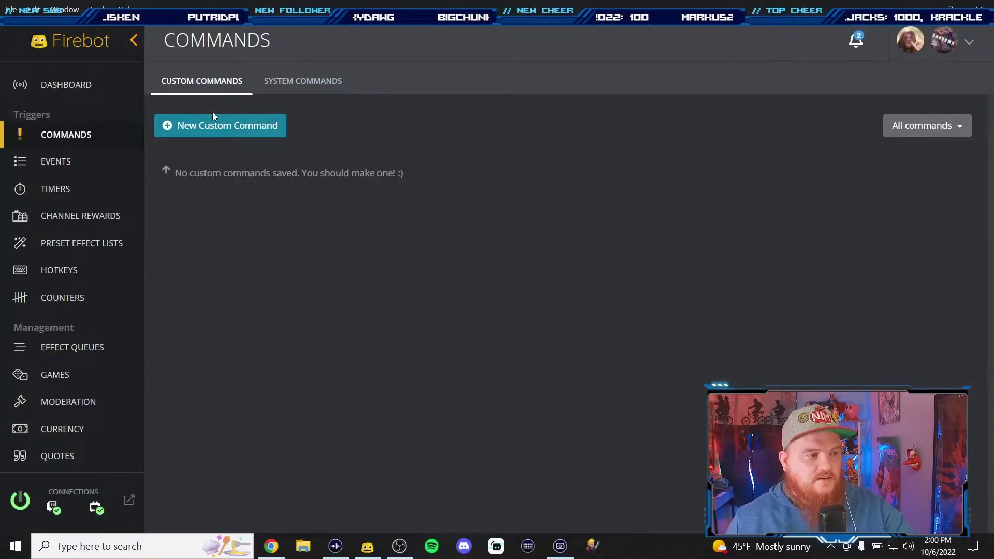
click(228, 125)
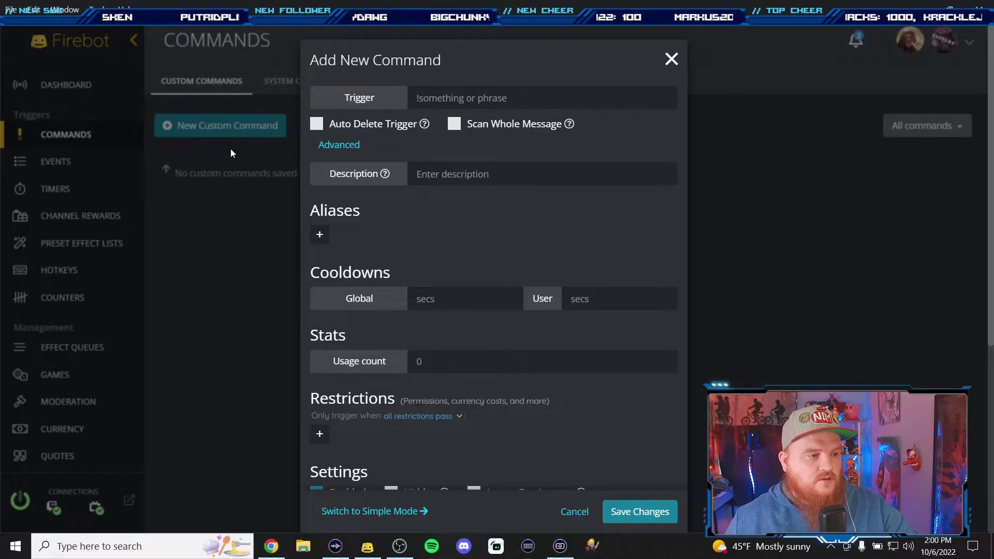
scroll(371, 186, down, 4)
scroll(423, 153, up, 4)
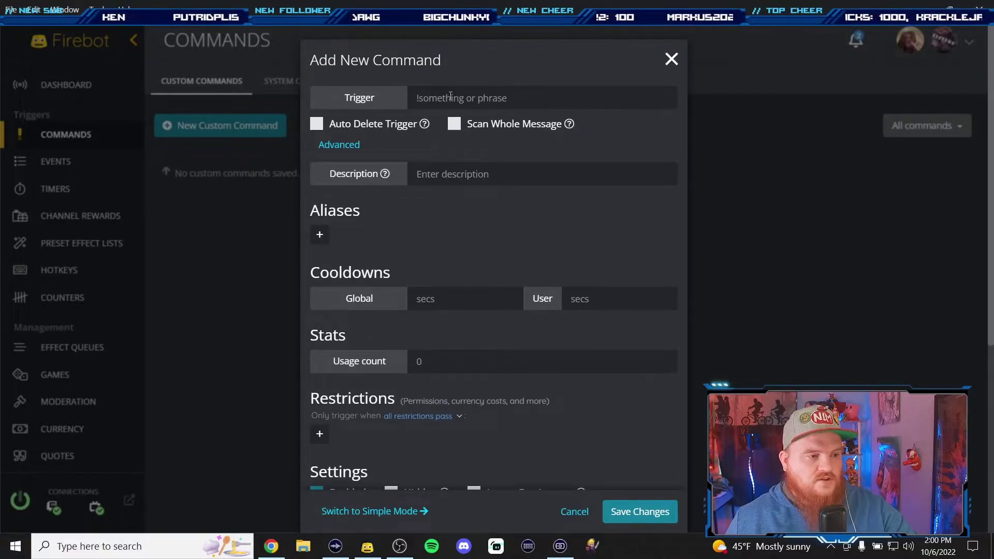
click(524, 108)
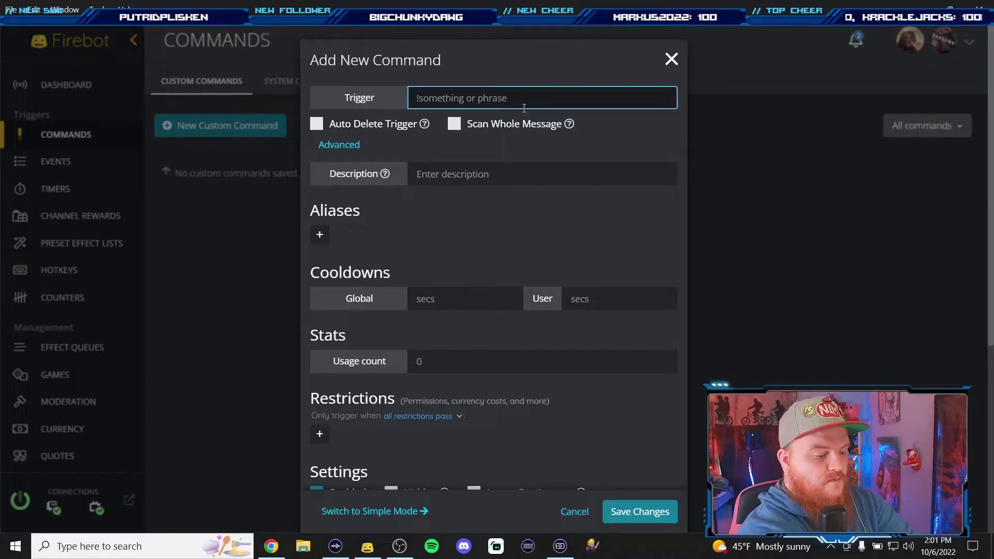
text(hi)
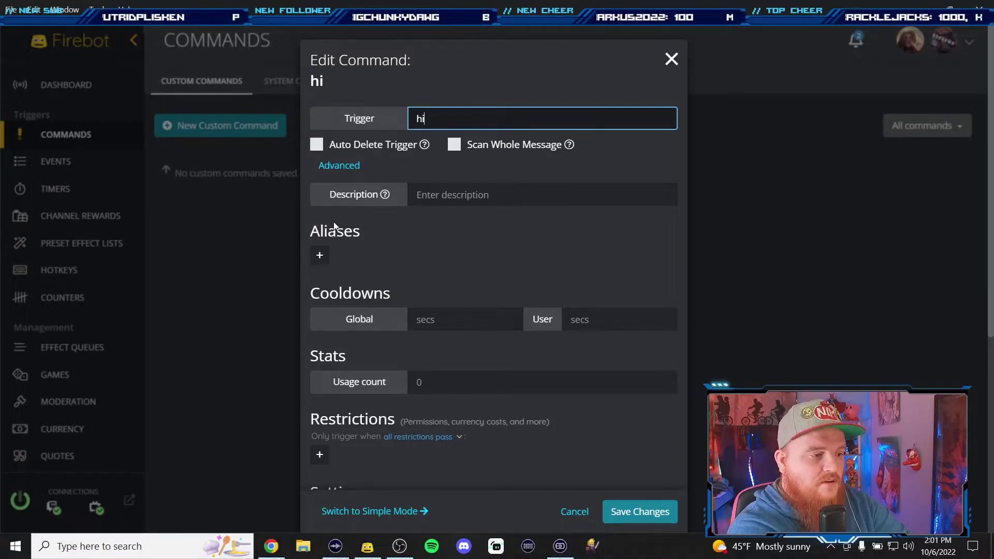
Add hello and hey as aliases of the hi command
click(319, 256)
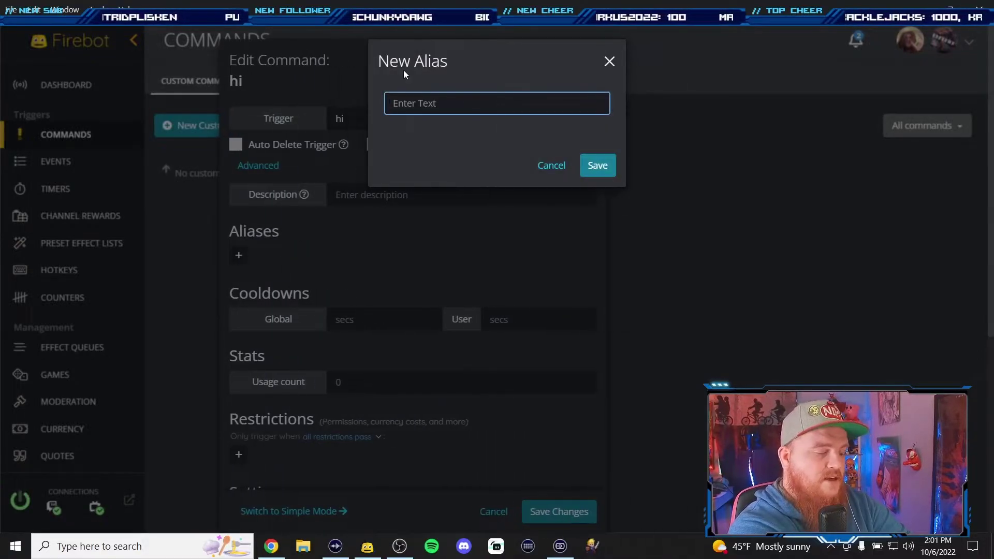
text(hello)
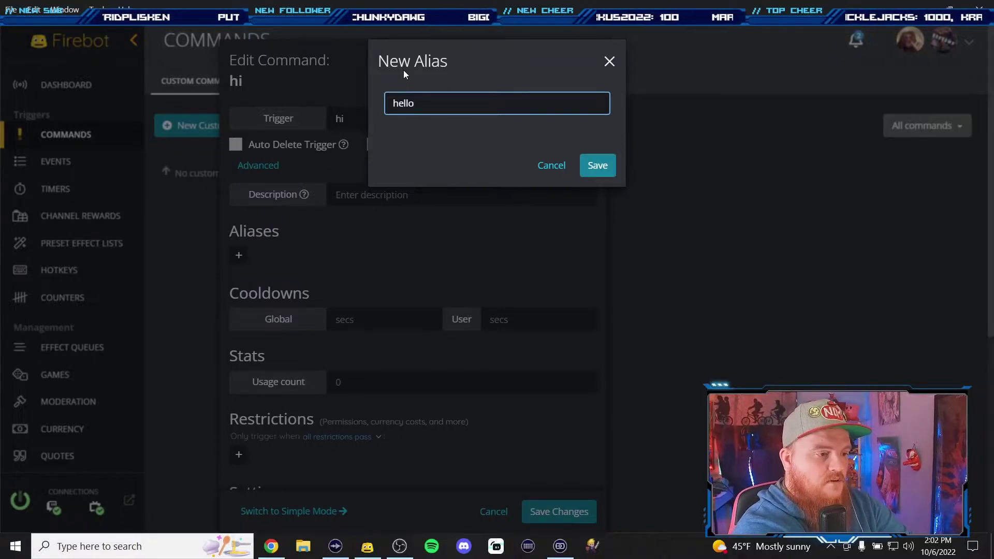
key(Return)
click(367, 255)
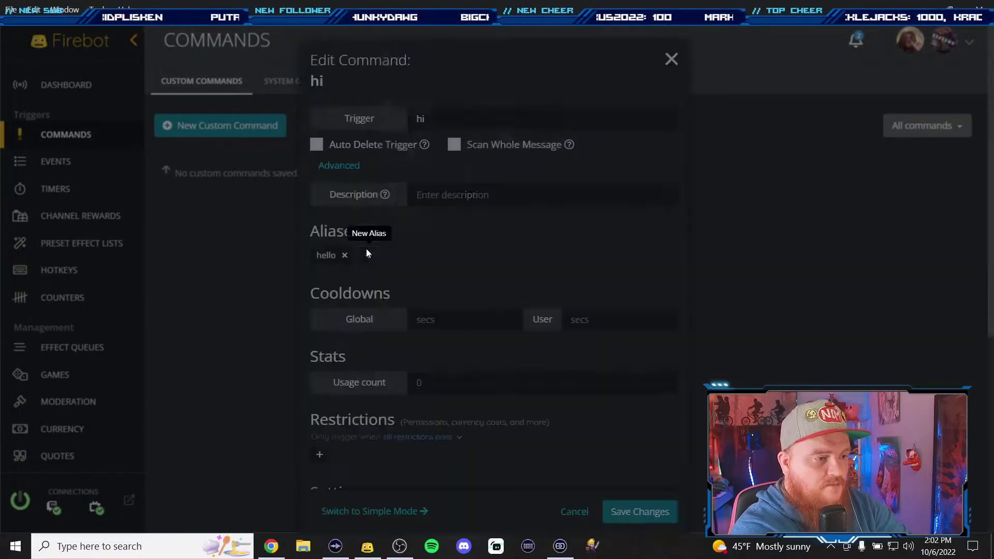
text(hey)
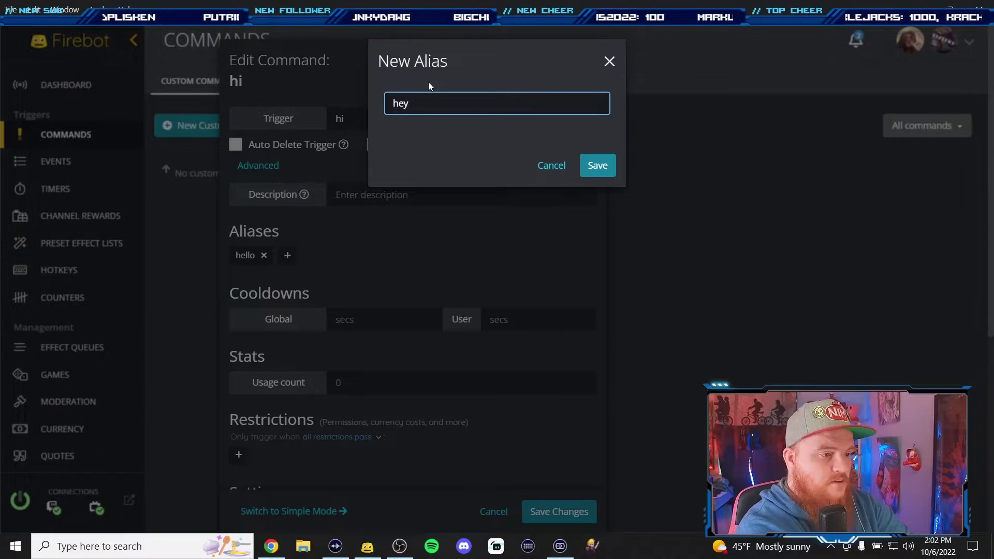
key(Return)
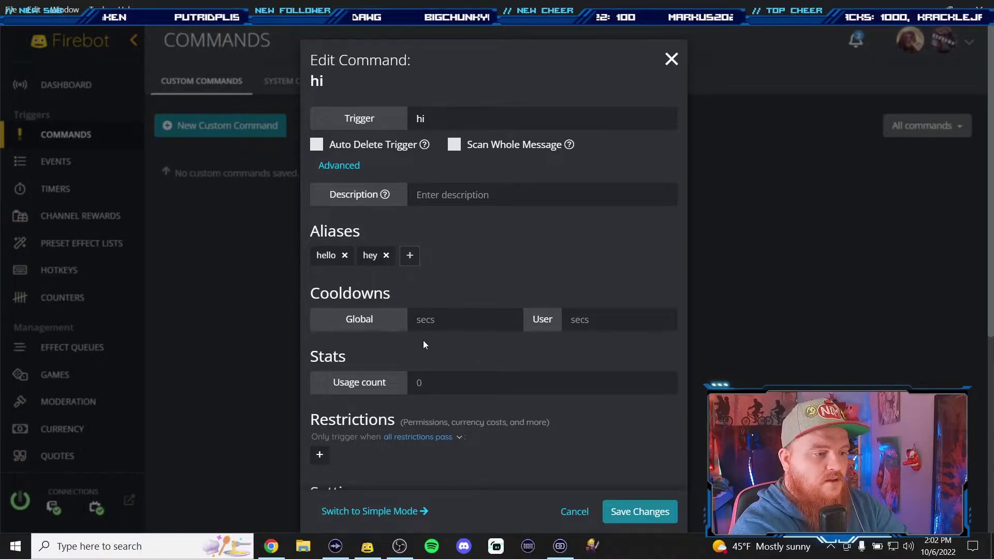
Set a 60-second global cooldown and turn off the cooldown chat message
click(455, 320)
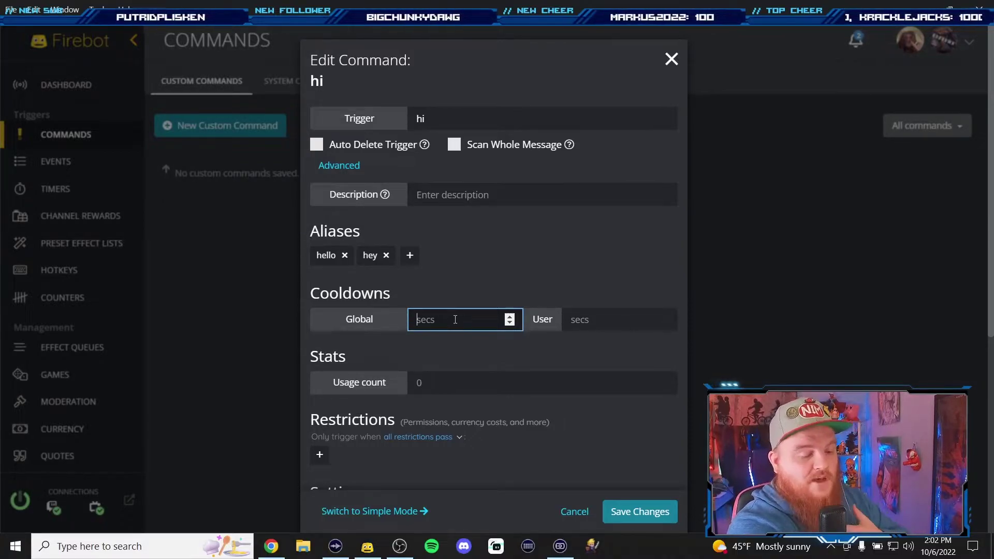
text(60)
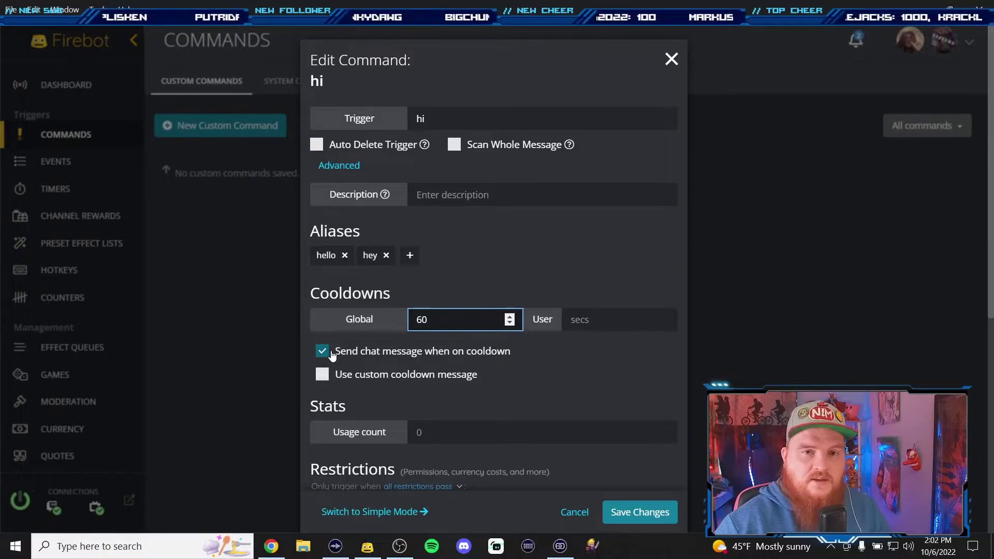
click(322, 351)
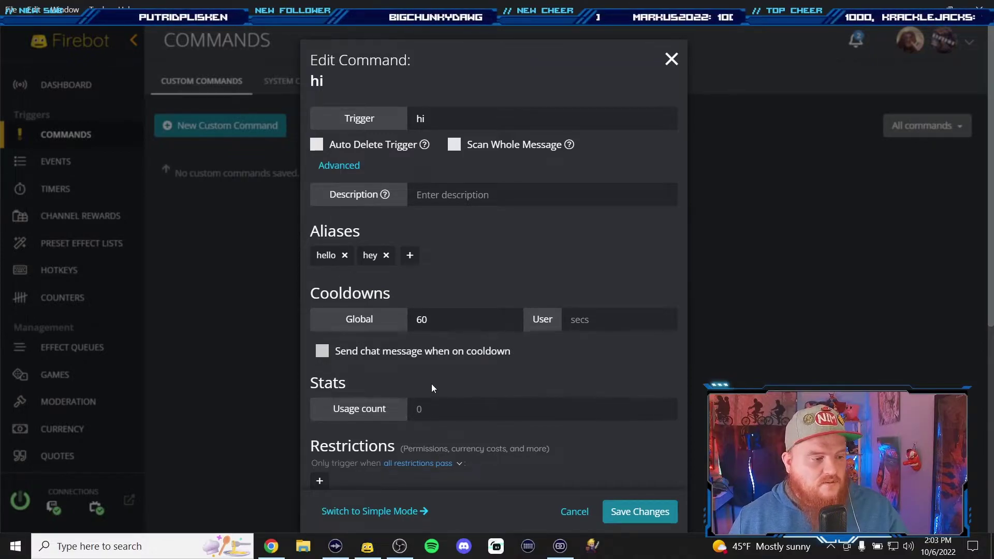
Add a new effect to the hi command, filtering by 'pl' and picking Play Sound
scroll(431, 384, down, 3)
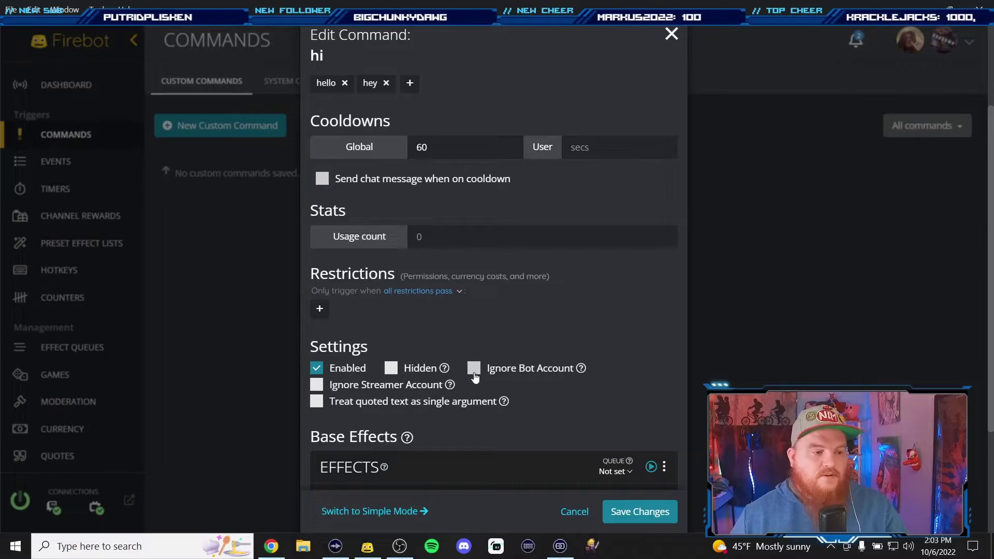
scroll(368, 352, down, 3)
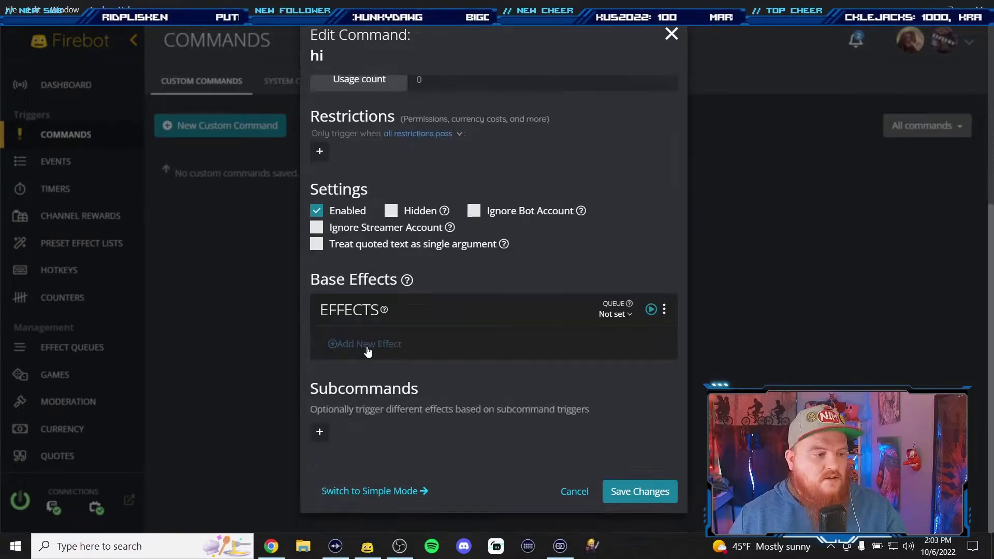
click(354, 354)
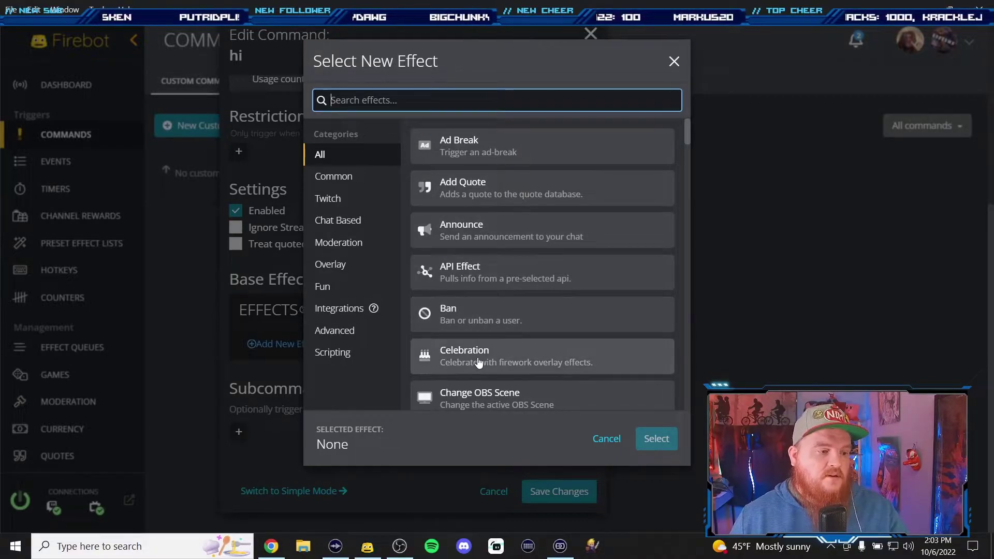
scroll(479, 362, down, 3)
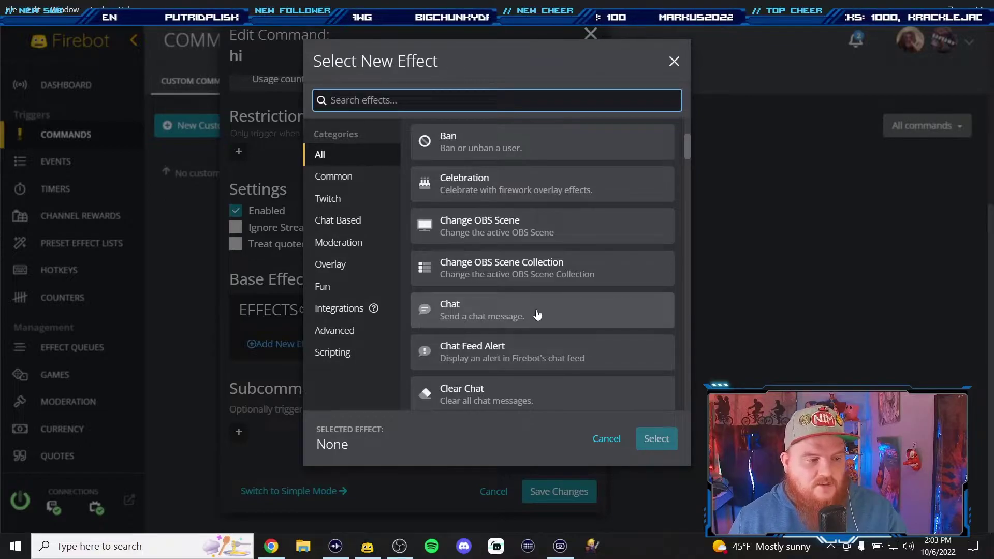
scroll(461, 352, down, 3)
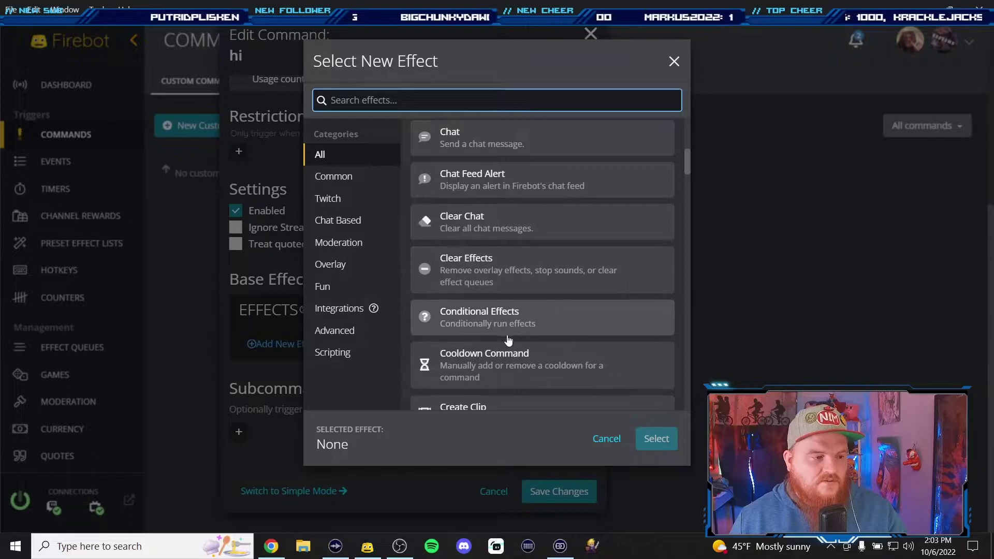
scroll(509, 340, down, 3)
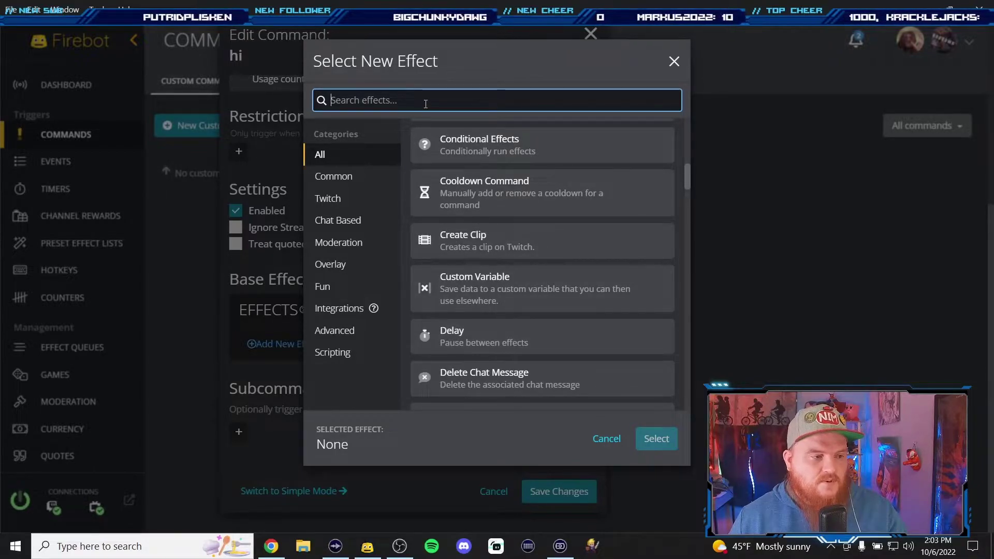
text(pl)
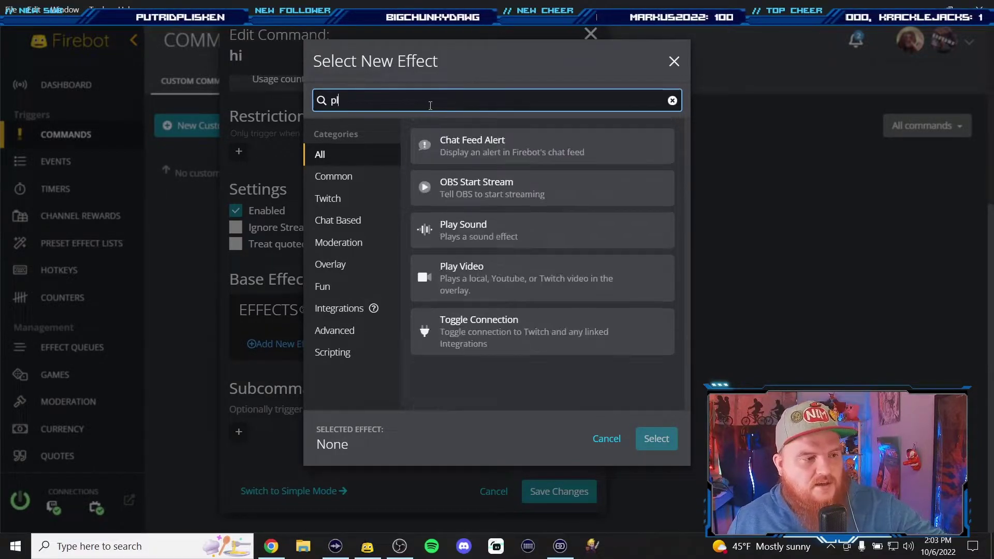
click(503, 230)
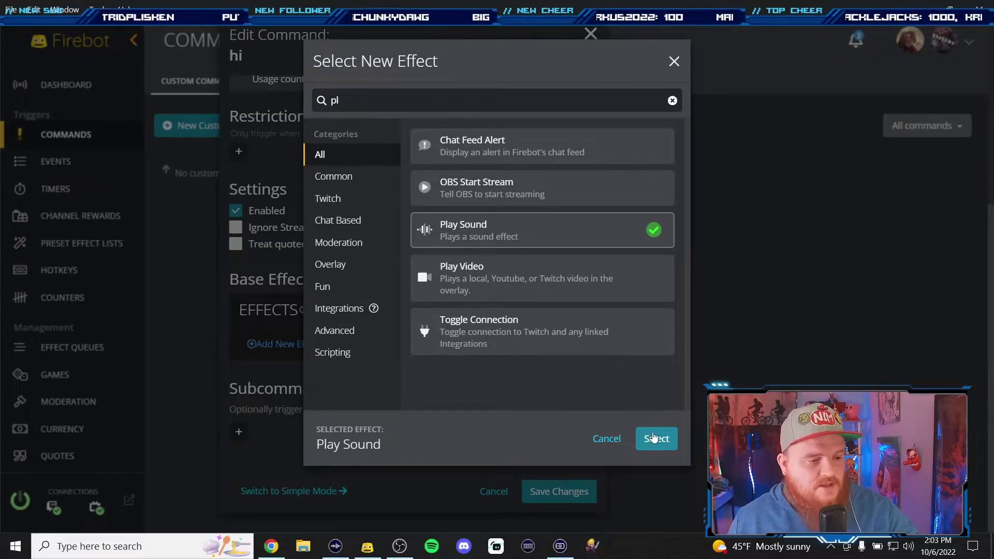
Add a Play Sound effect using D:\sfx\hey\hey listen.mp3 and preview the clip
click(655, 438)
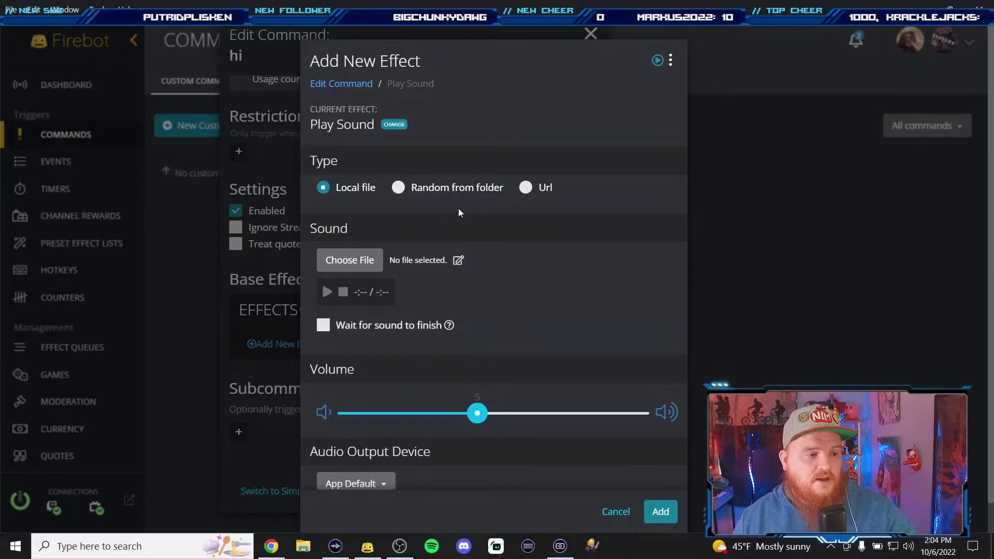
click(362, 260)
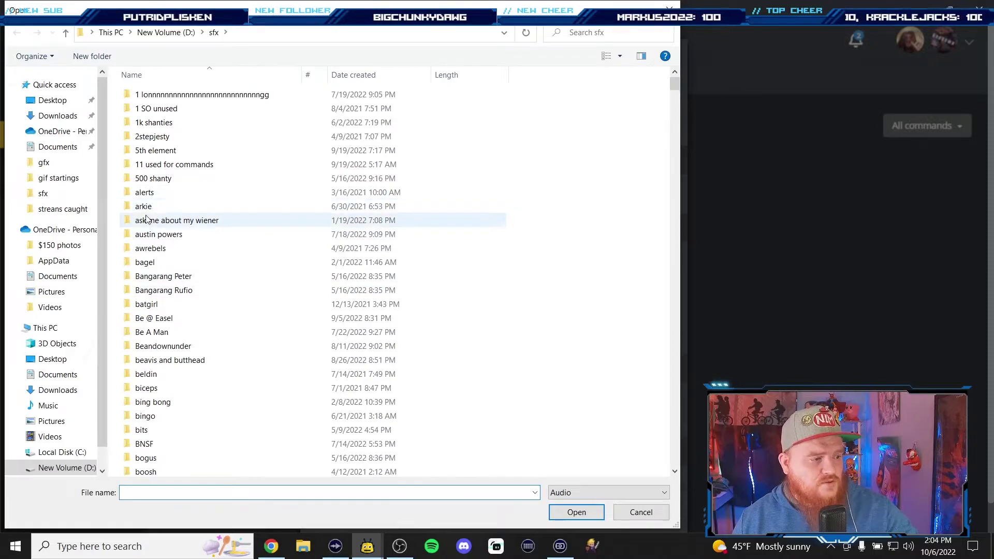
click(38, 166)
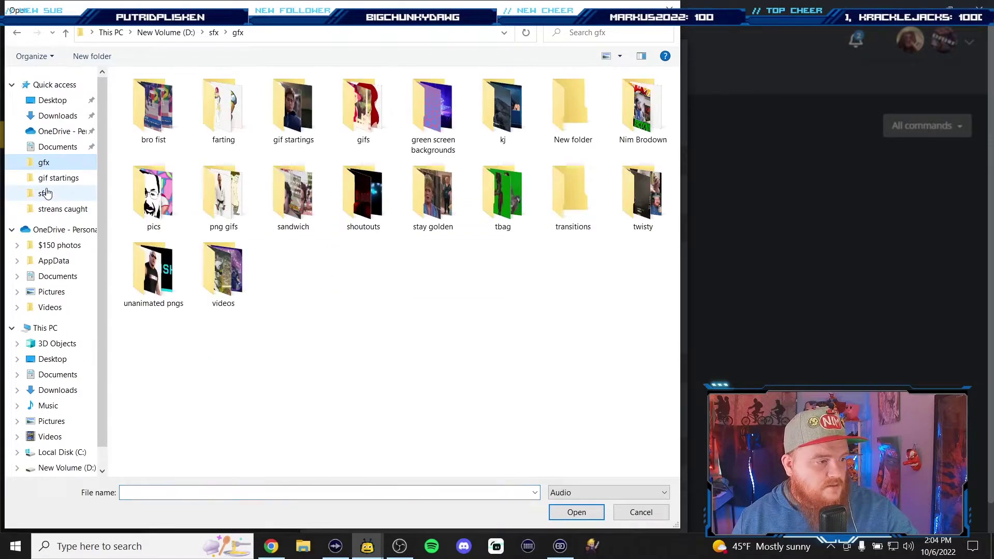
click(44, 194)
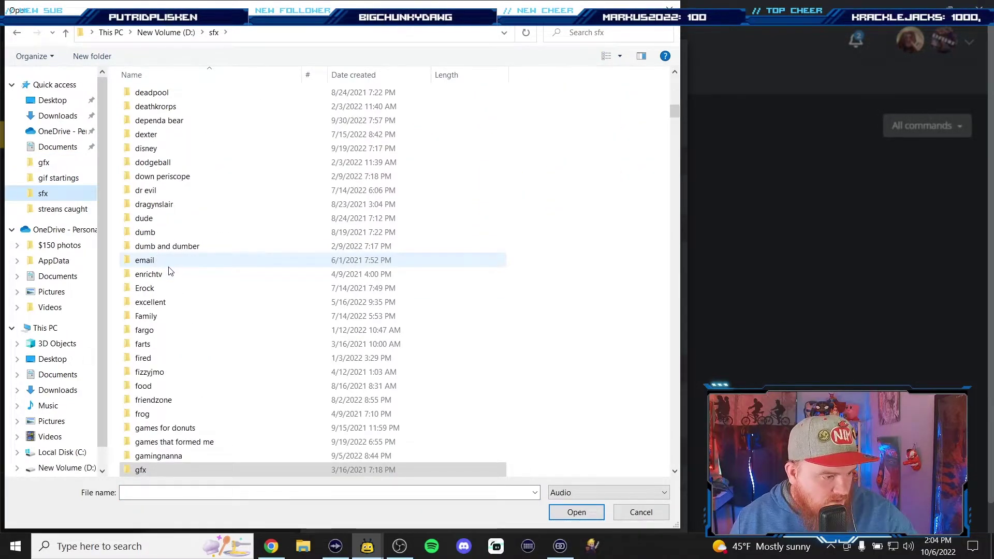
scroll(160, 261, down, 8)
scroll(166, 265, up, 10)
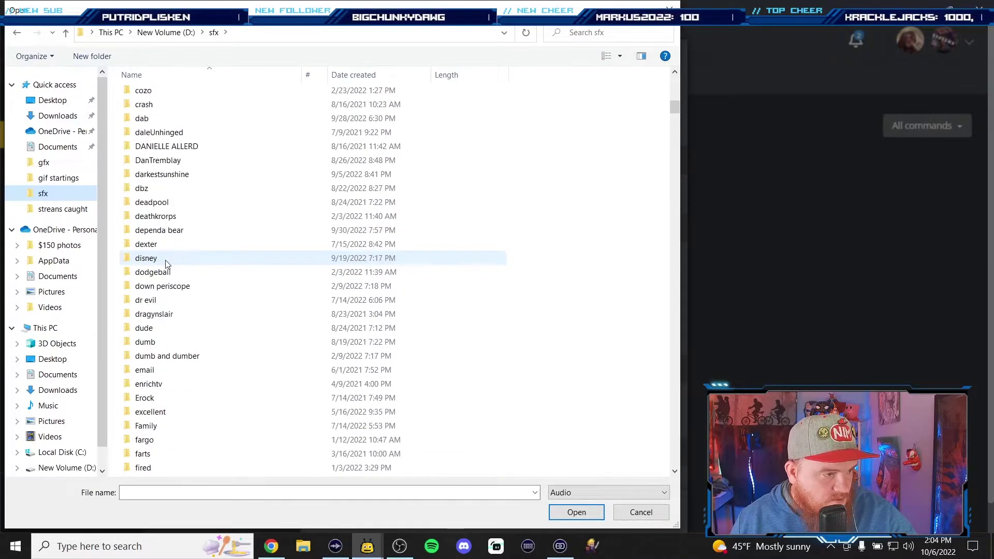
scroll(158, 266, down, 8)
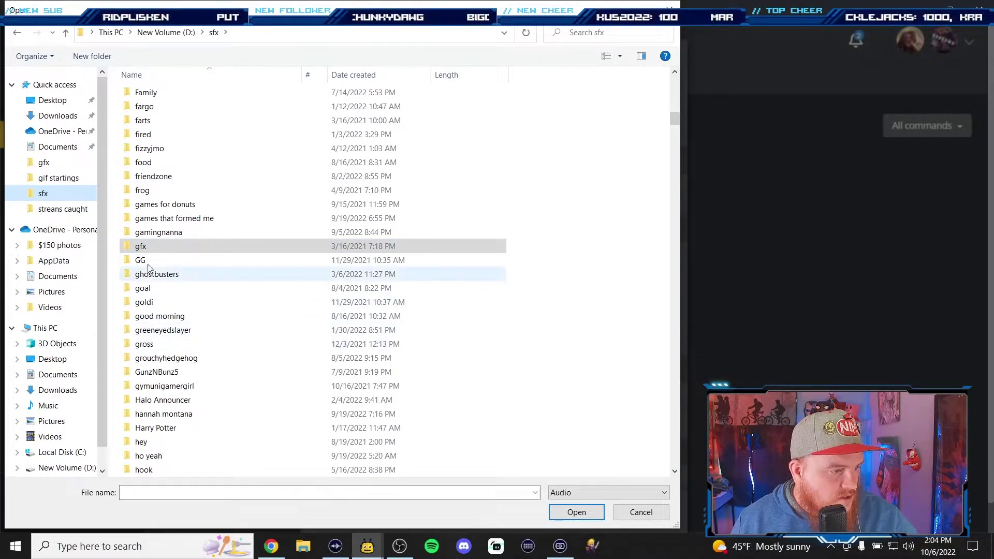
click(141, 445)
double_click(141, 444)
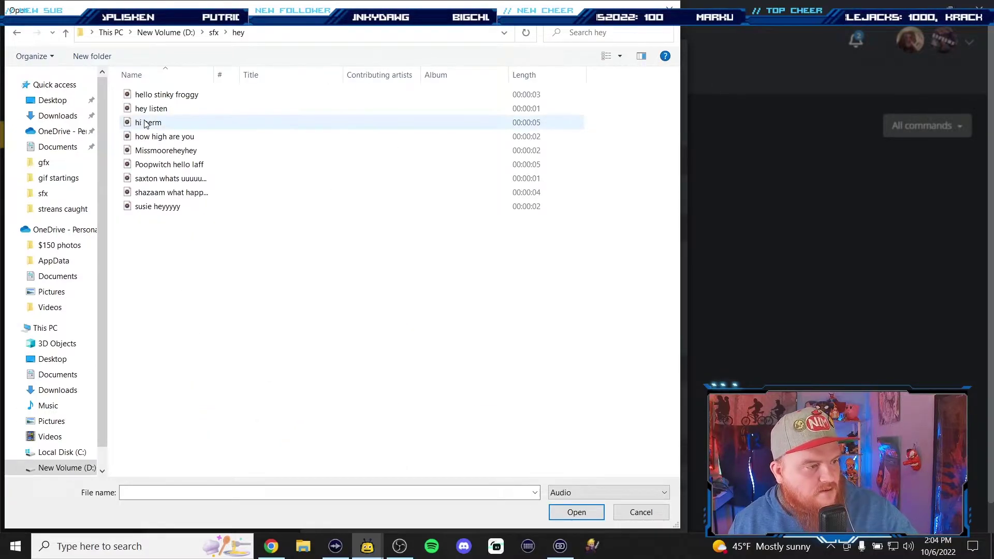
double_click(157, 110)
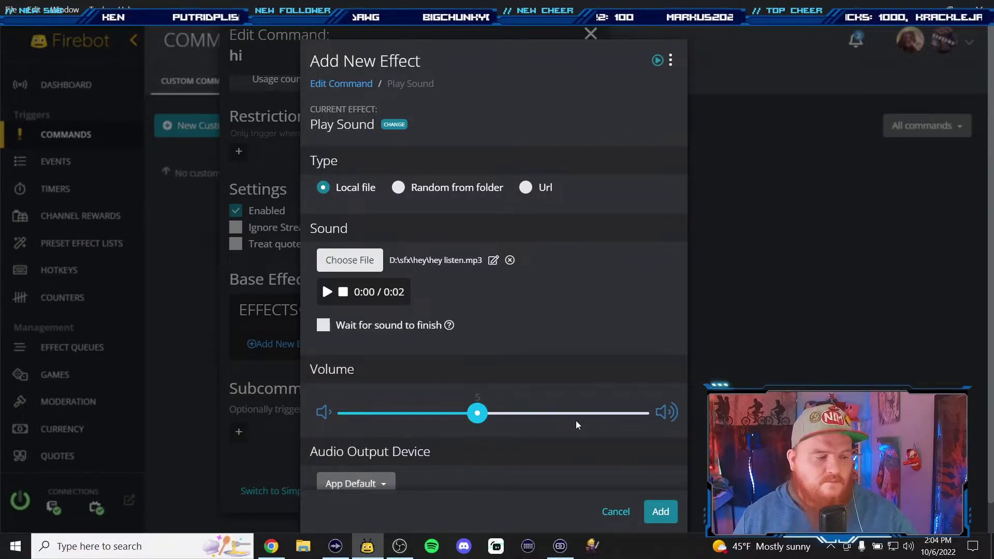
click(328, 292)
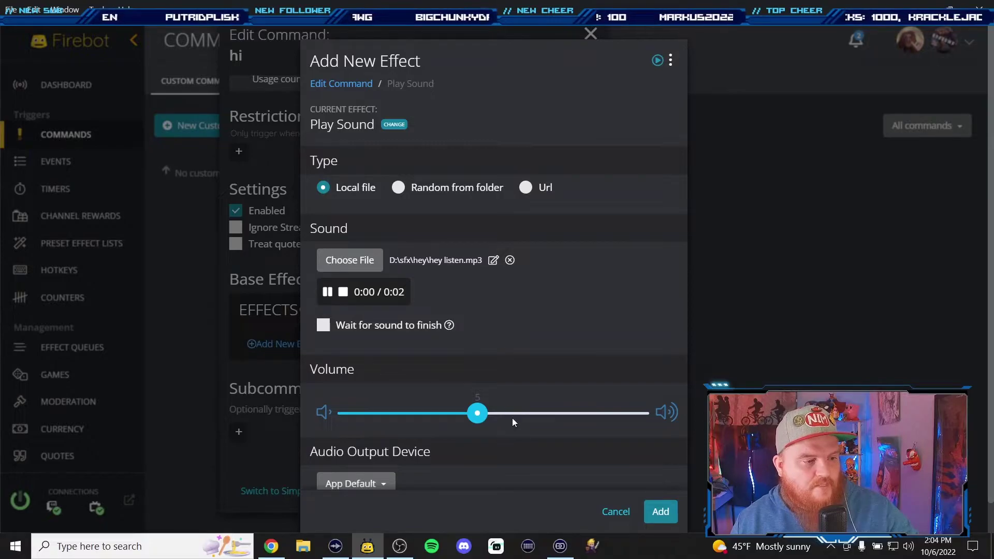
Add the sound effect, route the hi command's effects to the sfx queue, and set the effects duration to 2 seconds
click(653, 512)
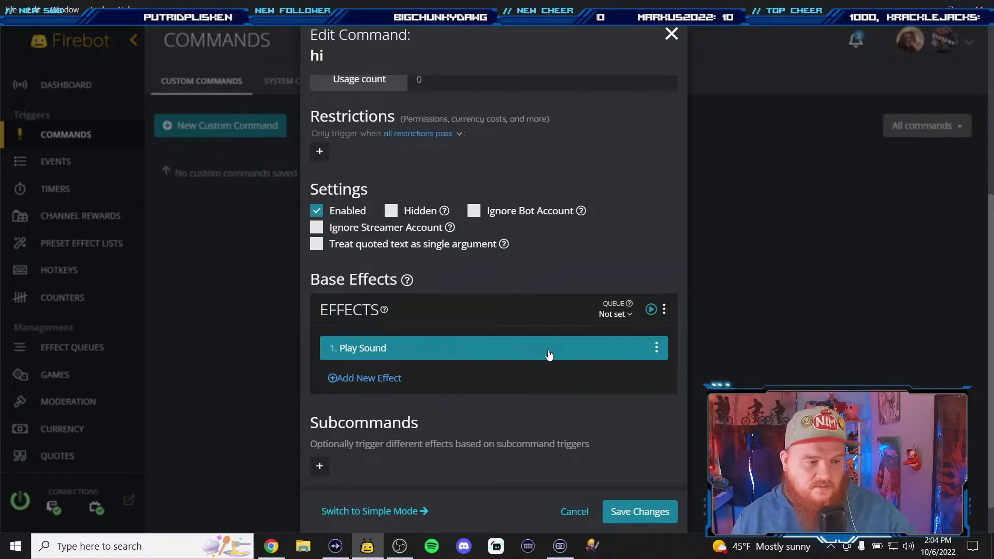
click(623, 315)
click(627, 351)
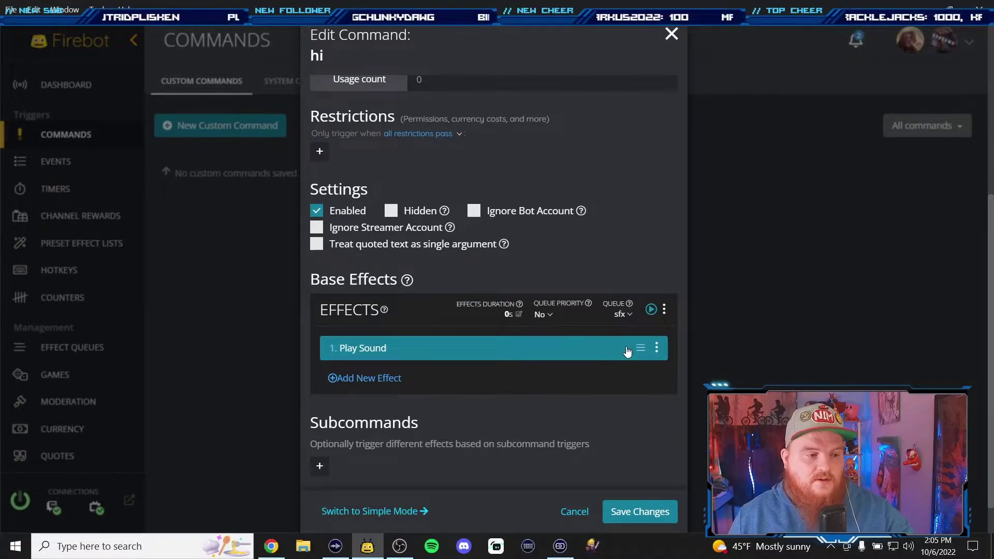
click(507, 315)
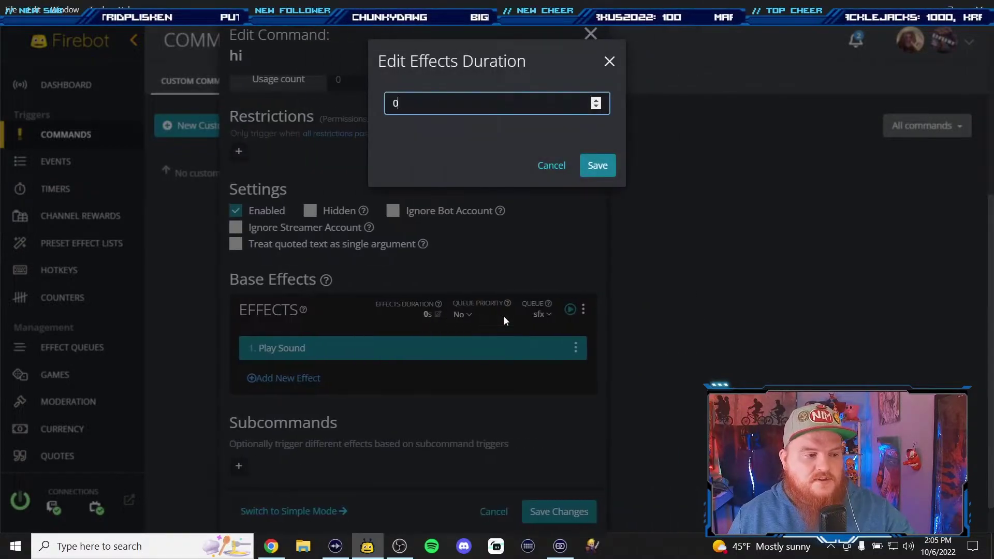
text(2)
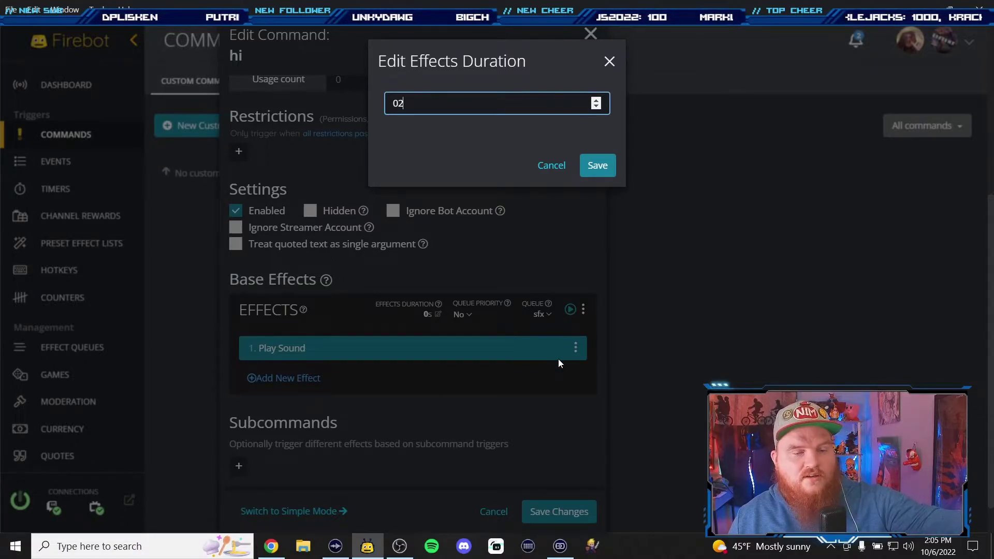
click(607, 169)
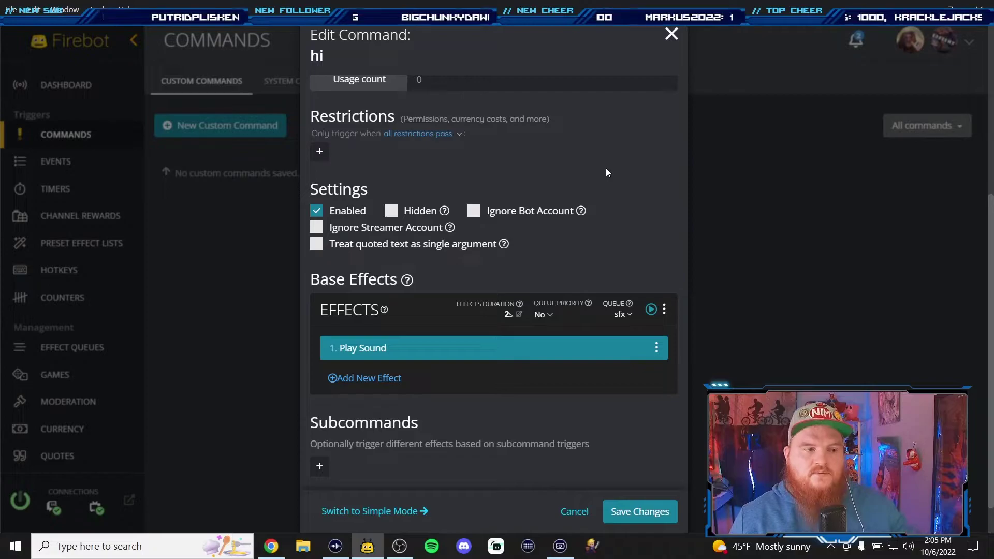
Save the hi command, send 'hi' in the dashboard stream chat, and go to Commands
click(640, 512)
click(61, 86)
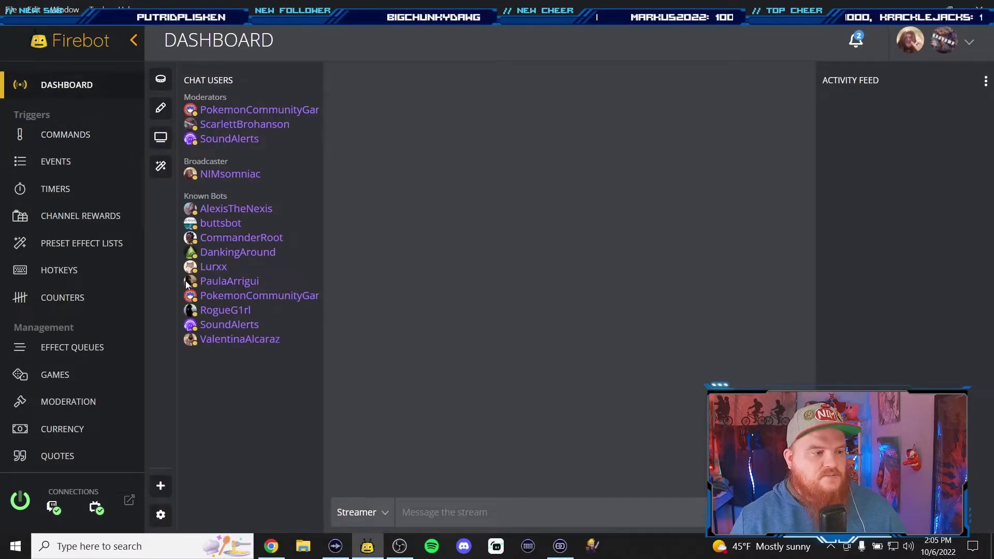
text(hi)
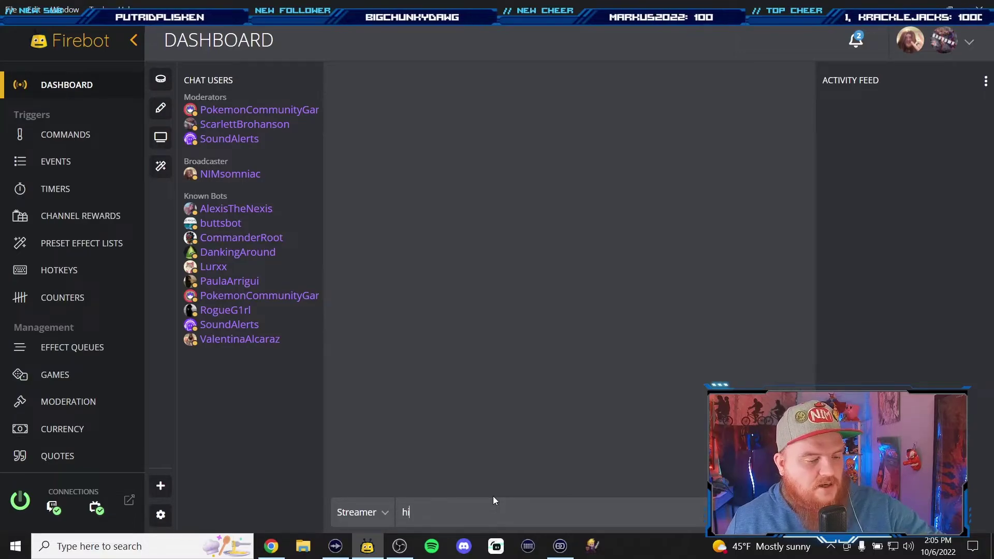
key(Return)
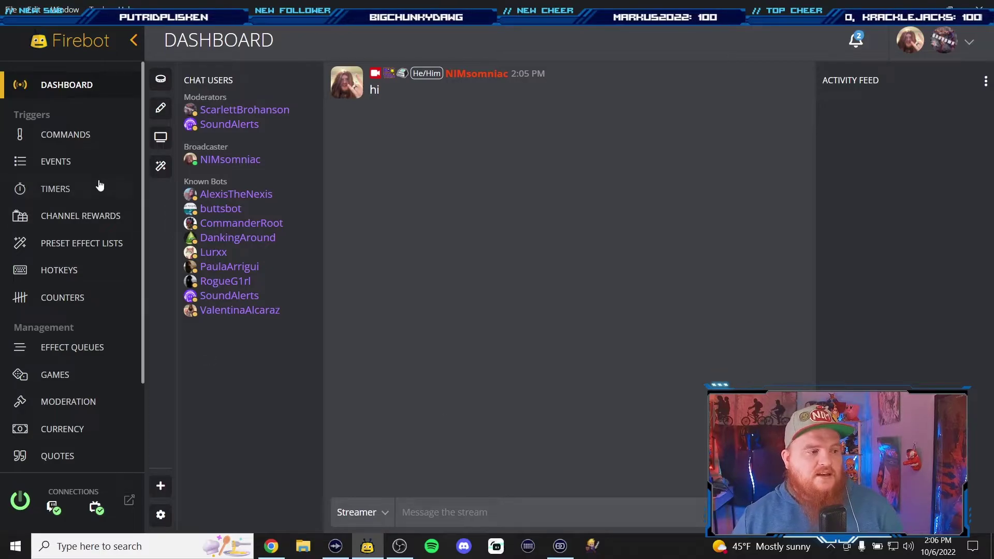
click(78, 147)
On the Events page, create a new Viewer Arrived event named 'you'
click(71, 162)
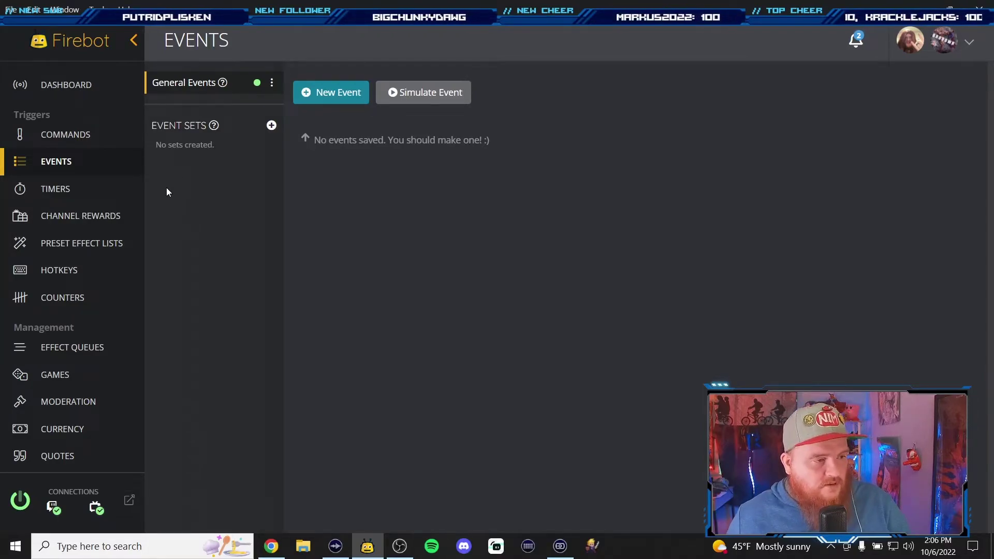
click(332, 96)
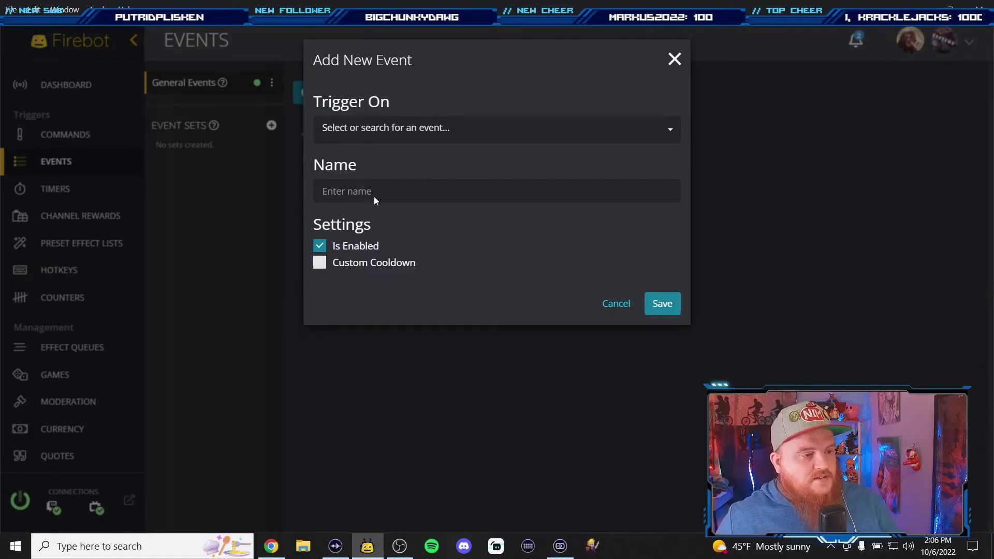
click(417, 133)
scroll(403, 270, down, 3)
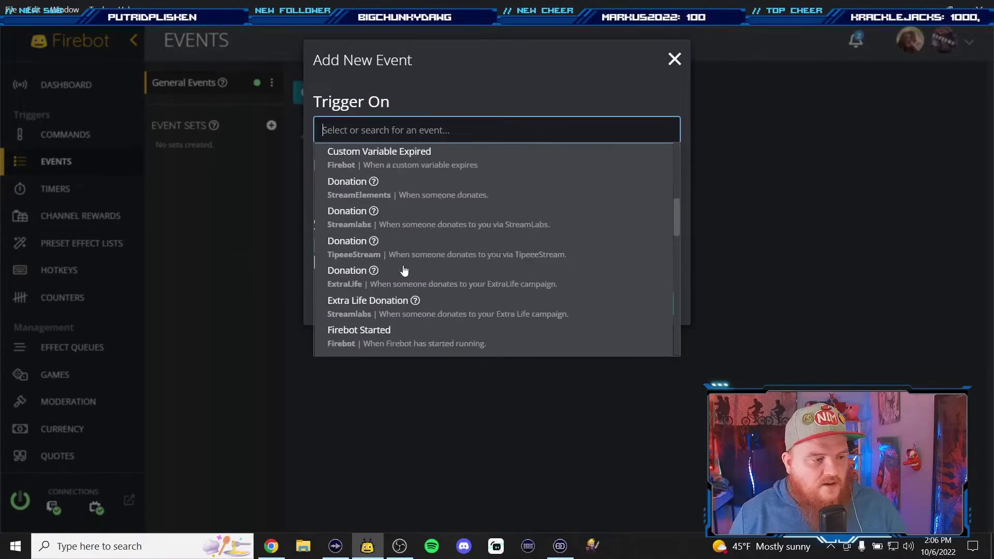
scroll(407, 270, down, 10)
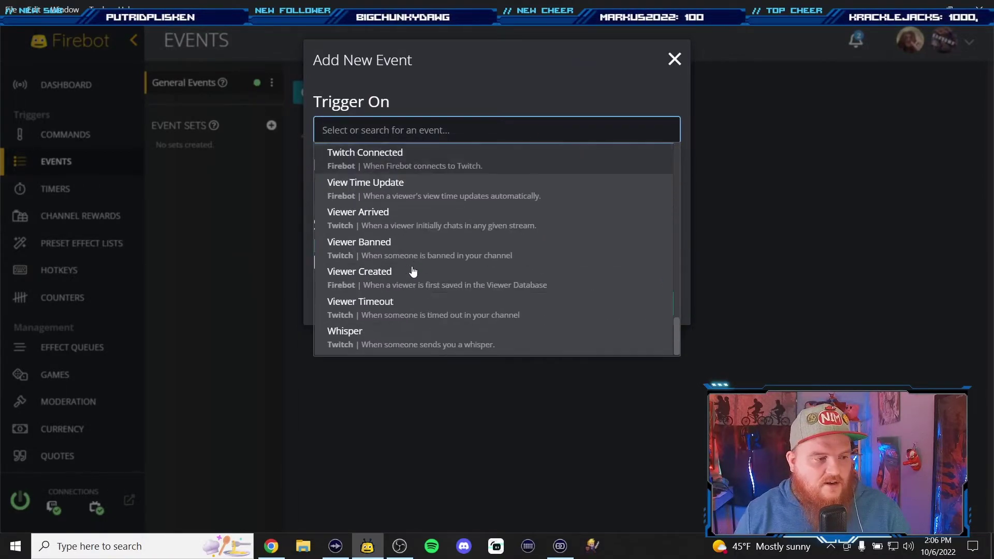
click(475, 223)
click(412, 212)
key(ctrl+a)
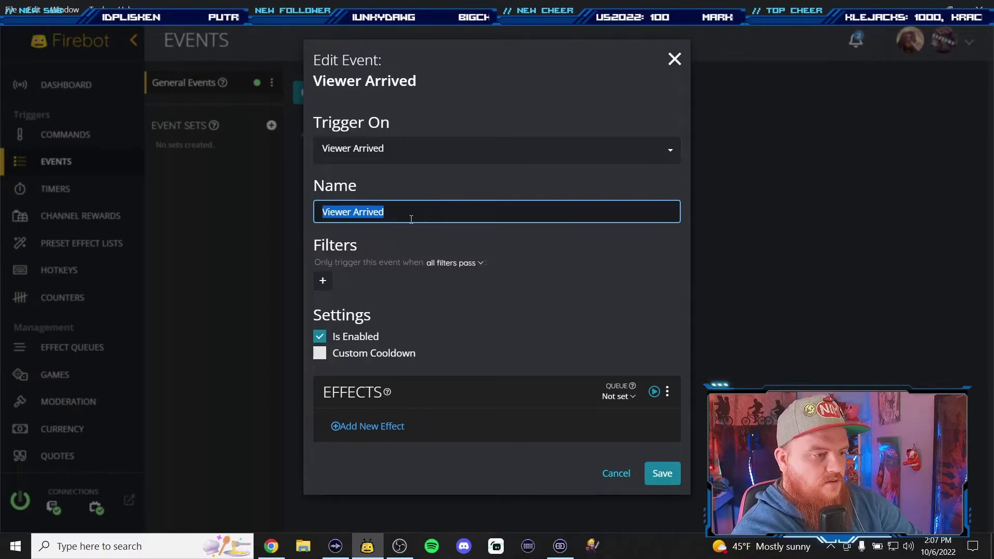
text(you)
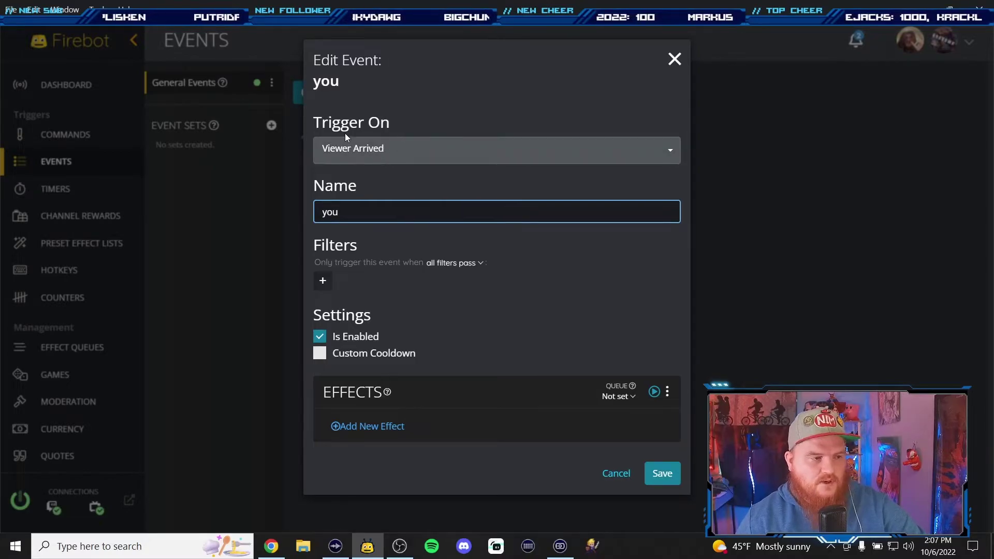
Add a filter requiring Username is 'you' and check that it was saved
click(324, 284)
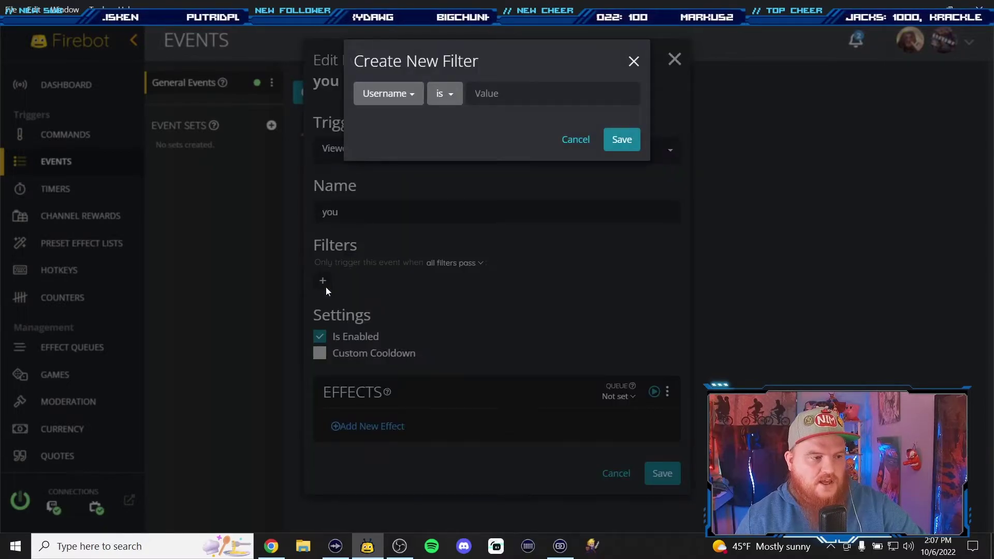
click(516, 90)
text(you)
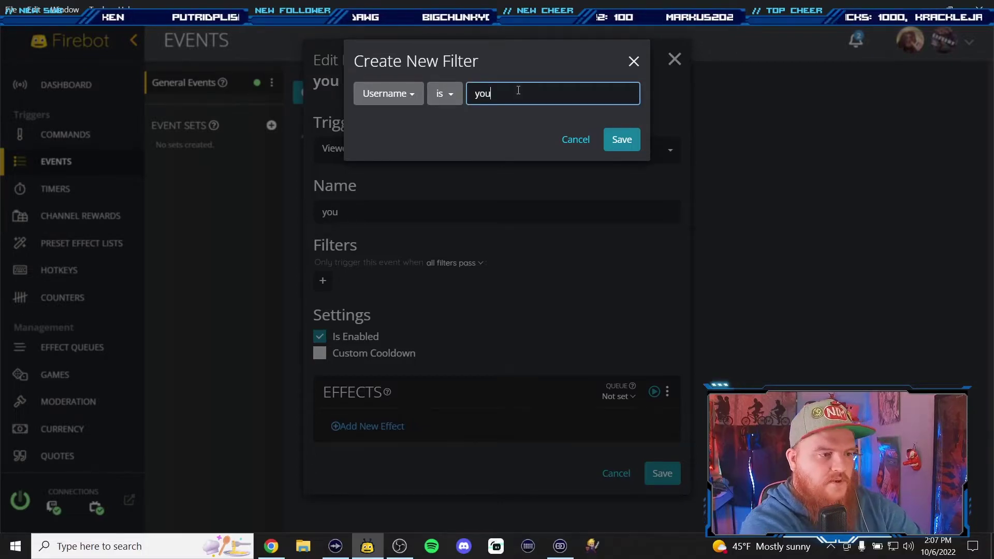
click(622, 140)
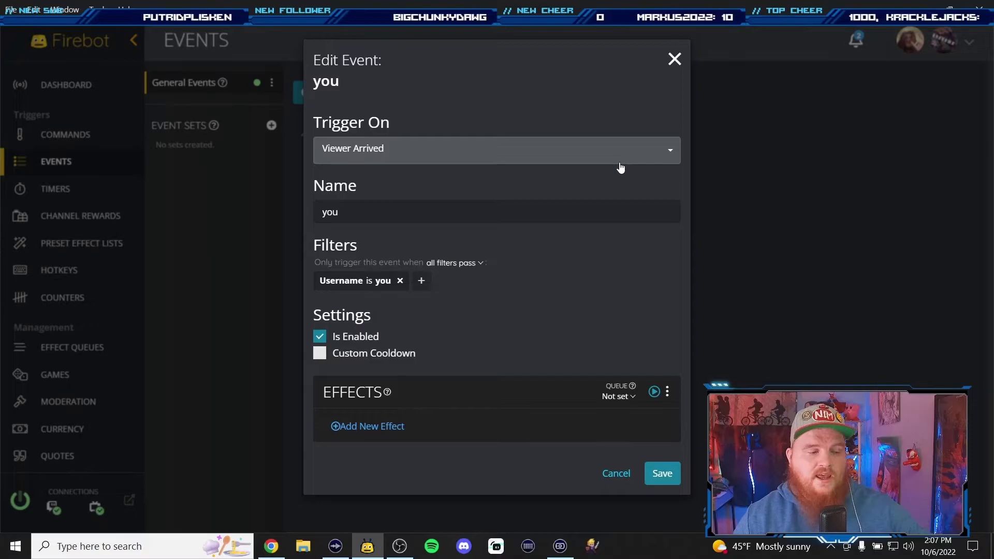
click(364, 284)
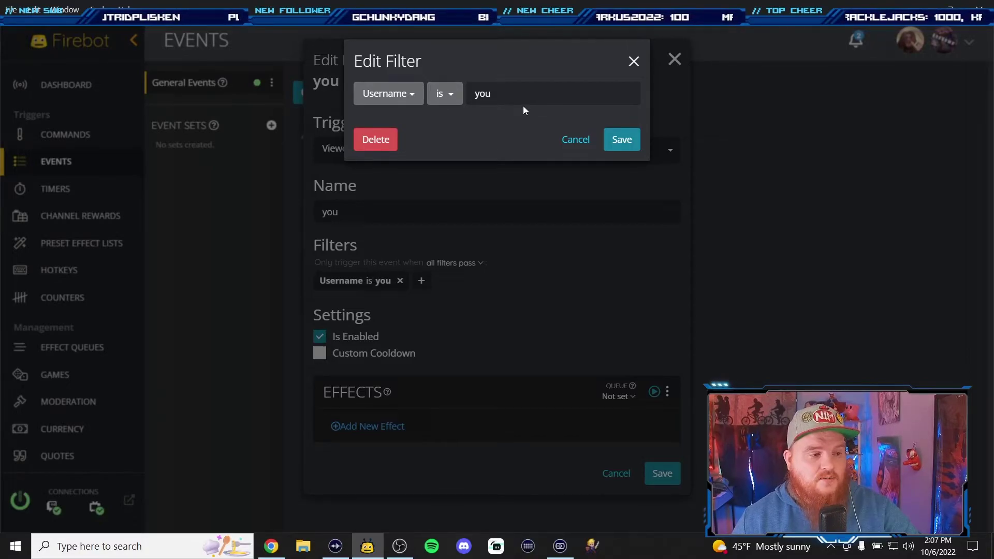
click(622, 140)
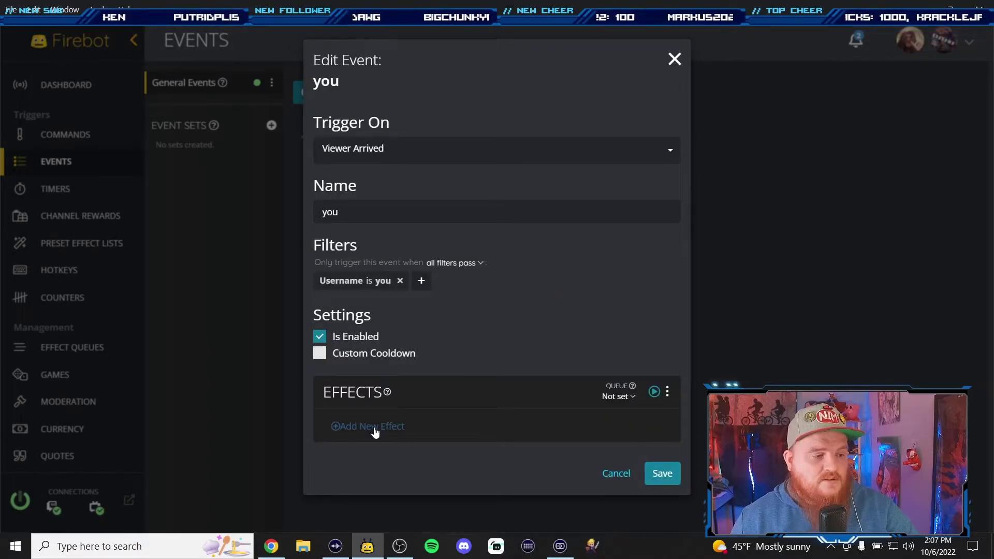
Add a Chat effect sending 'yall go check out yourself at twitch.tv/you'
click(374, 428)
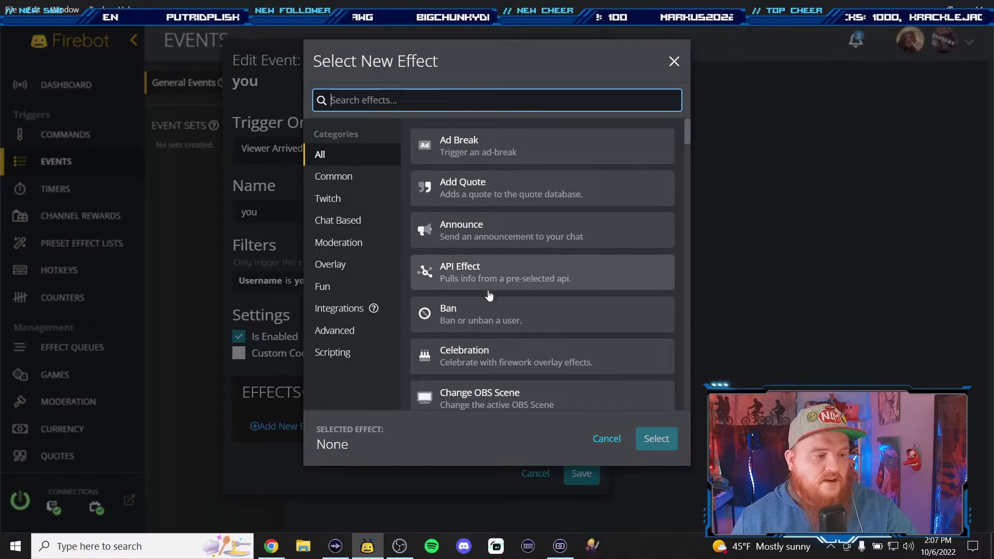
scroll(489, 295, down, 3)
click(514, 316)
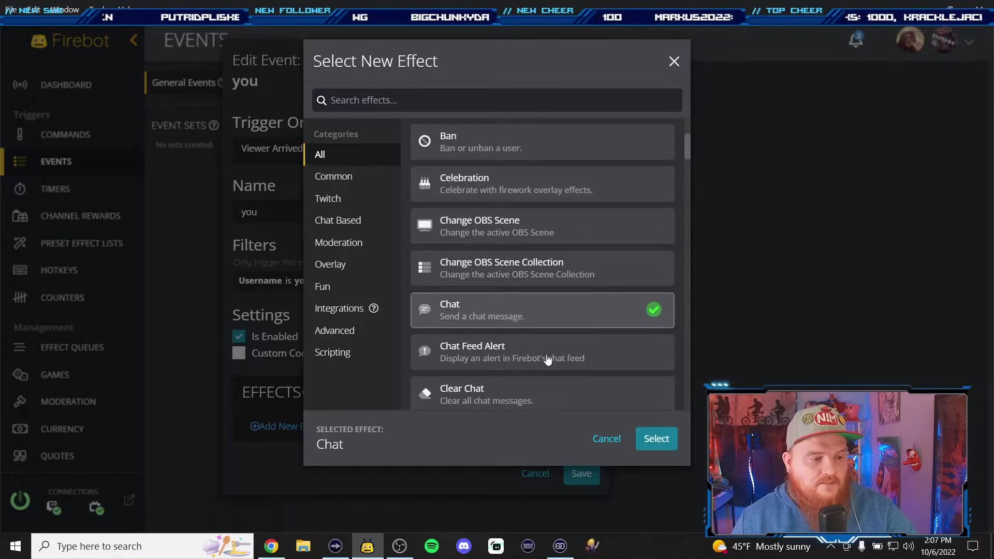
click(656, 438)
text(yall go)
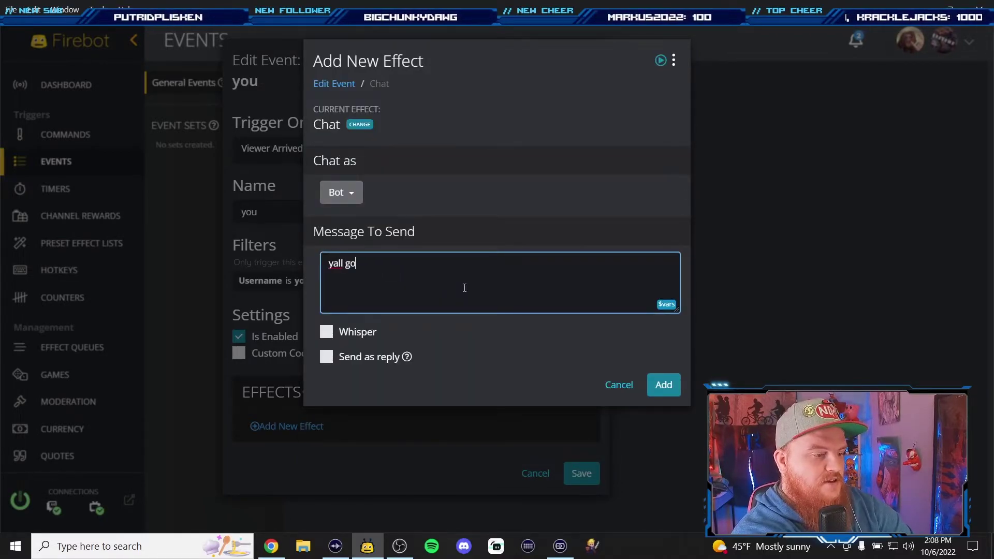
text( check out yourself at twitch.tv/you)
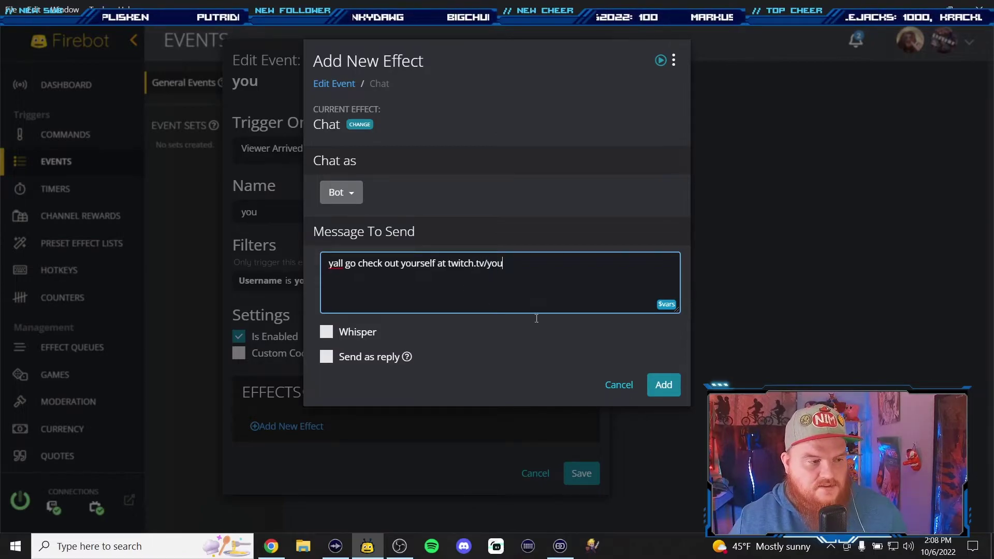
click(663, 384)
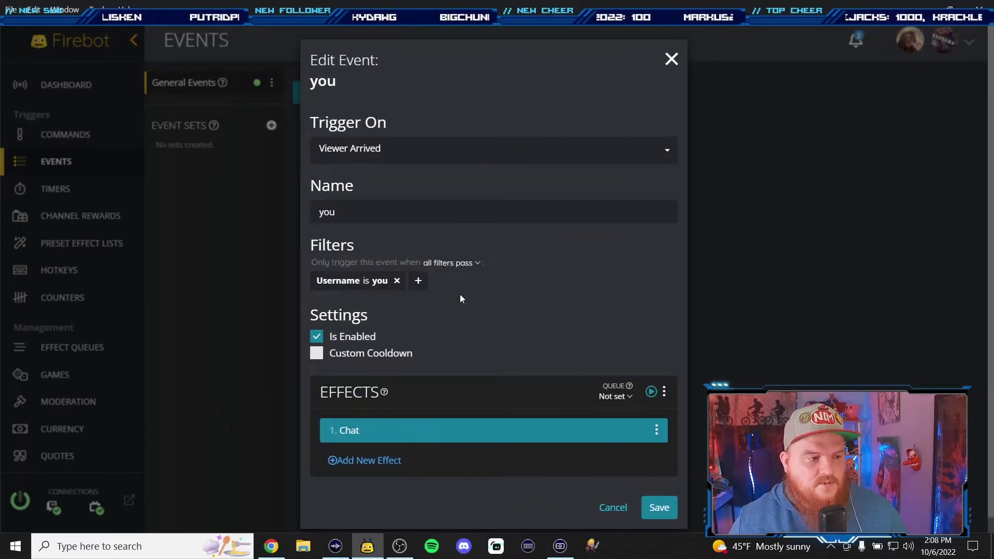
Add a Play Sound effect playing D:\sfx\1 SO unused\1.21Gw.mp3 at volume 6
click(389, 464)
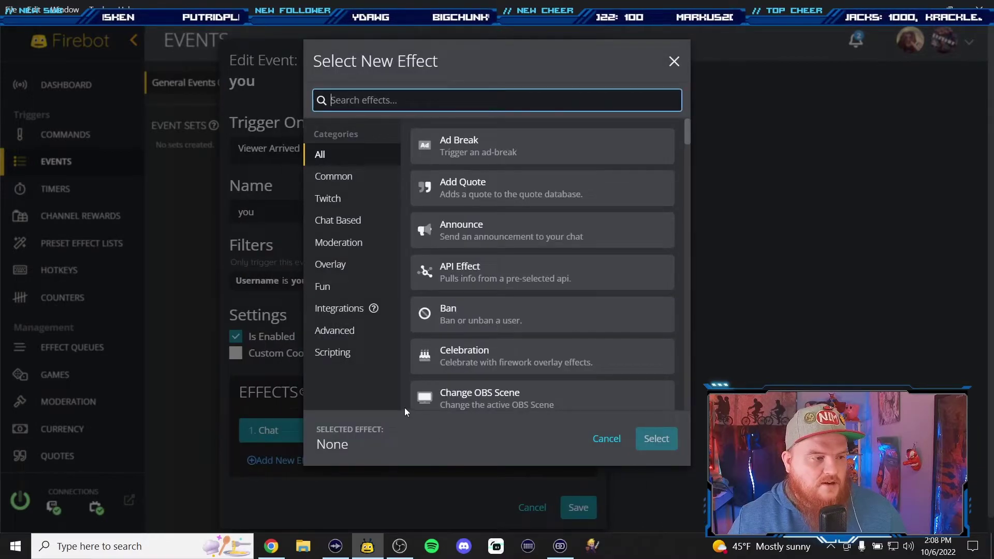
text(play)
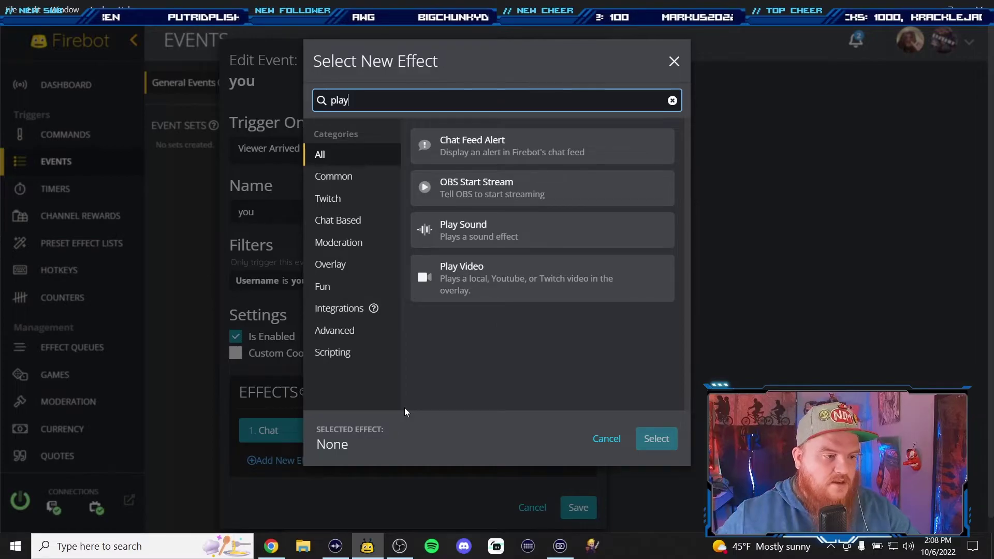
click(513, 238)
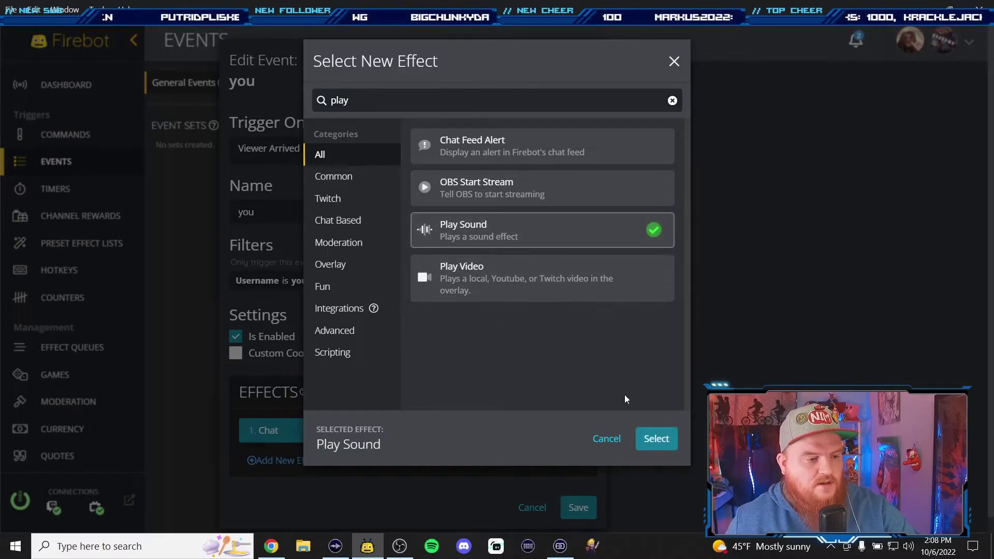
click(655, 440)
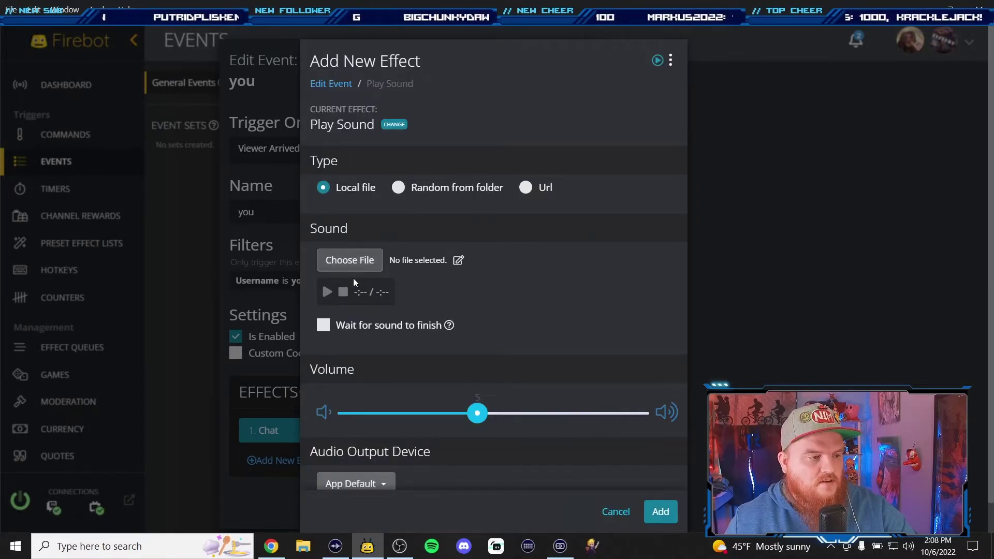
click(350, 259)
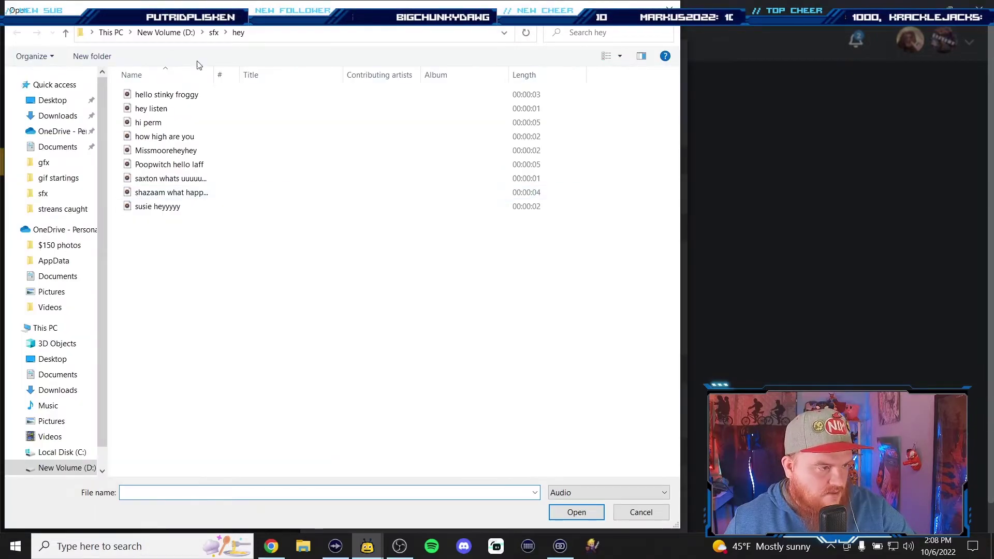
key(BackSpace)
scroll(162, 133, up, 15)
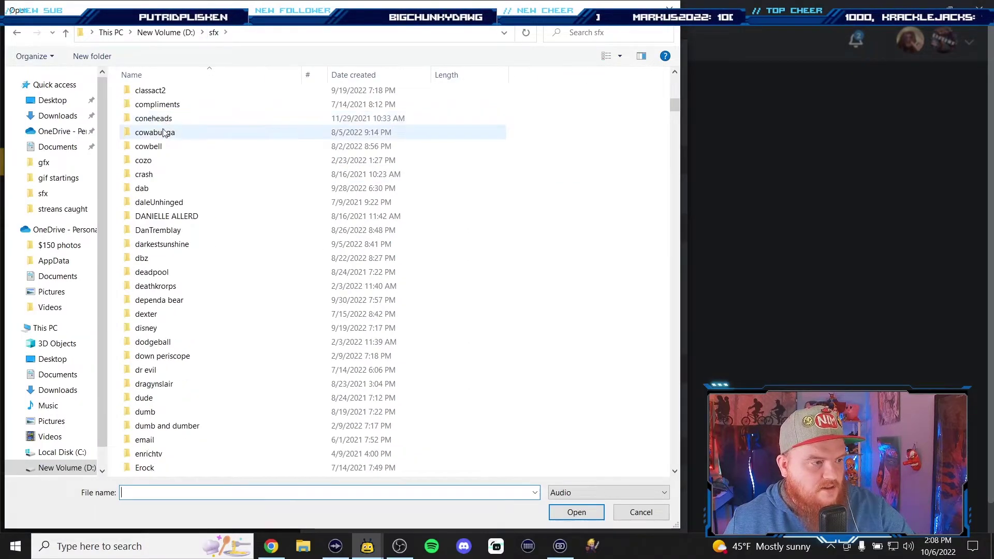
double_click(155, 108)
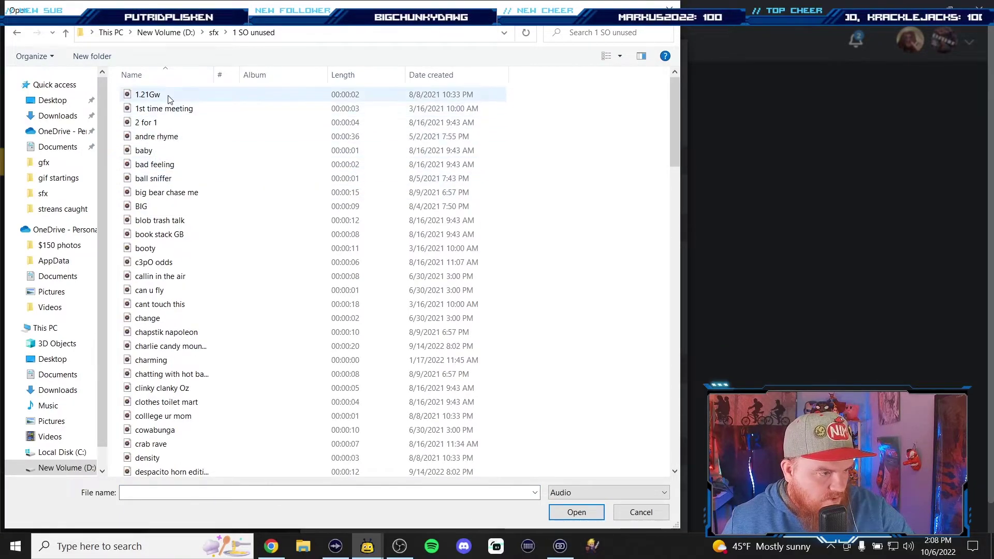
double_click(156, 95)
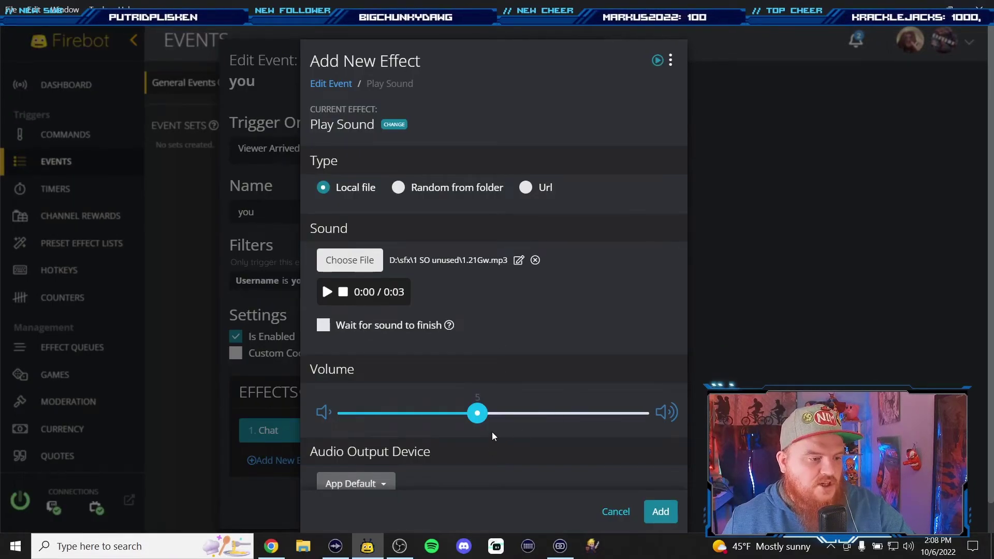
click(328, 291)
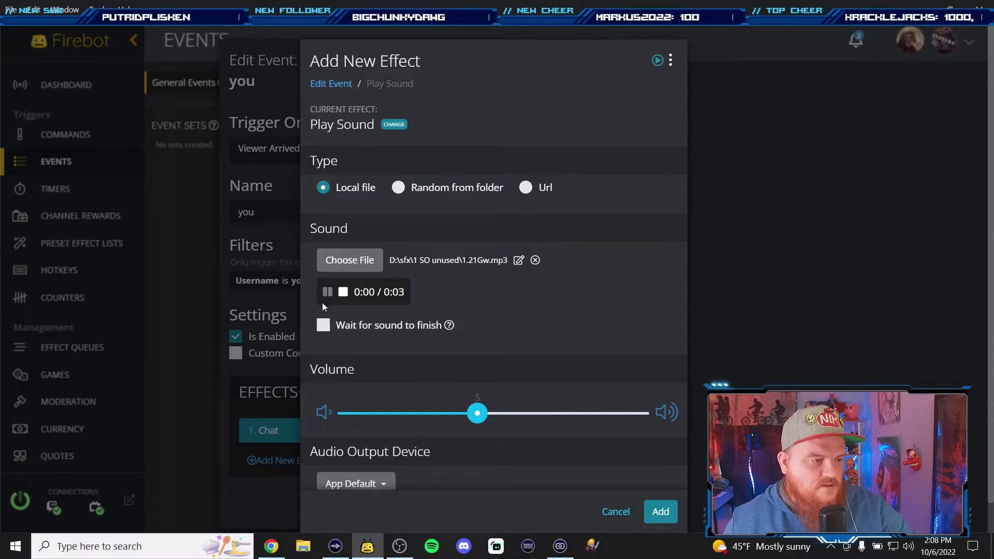
click(507, 413)
click(670, 512)
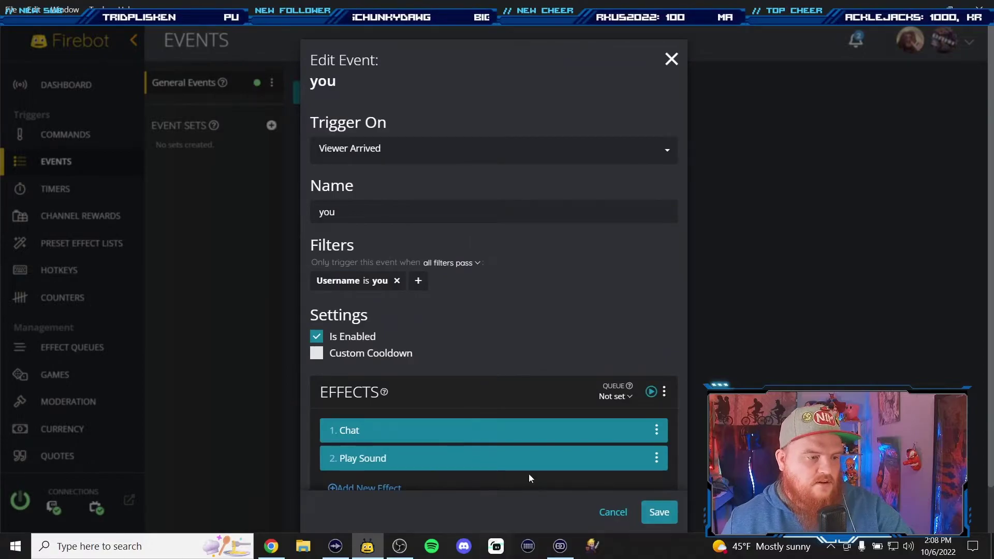
Add a Show Shoutout effect to the you event and select its message text
scroll(529, 473, down, 1)
click(389, 446)
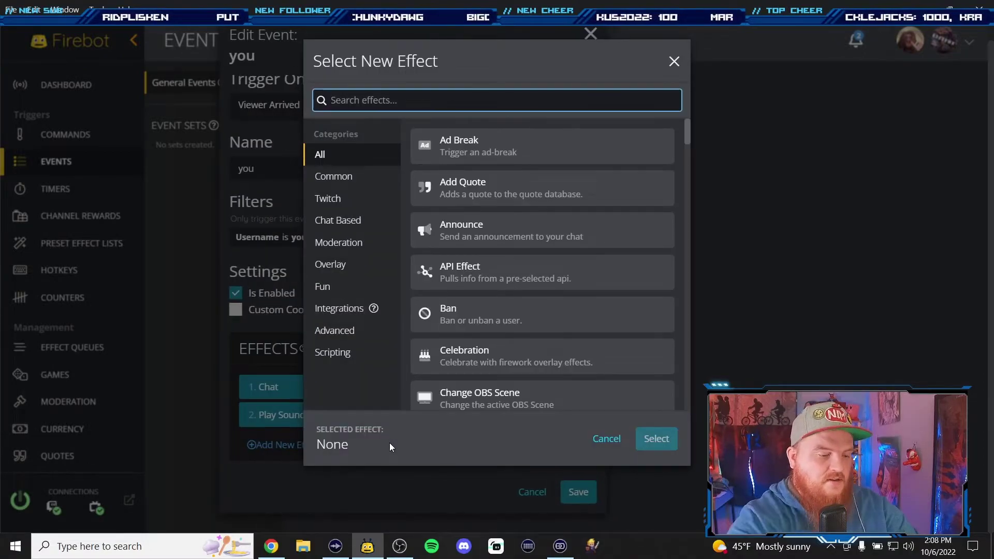
text(show)
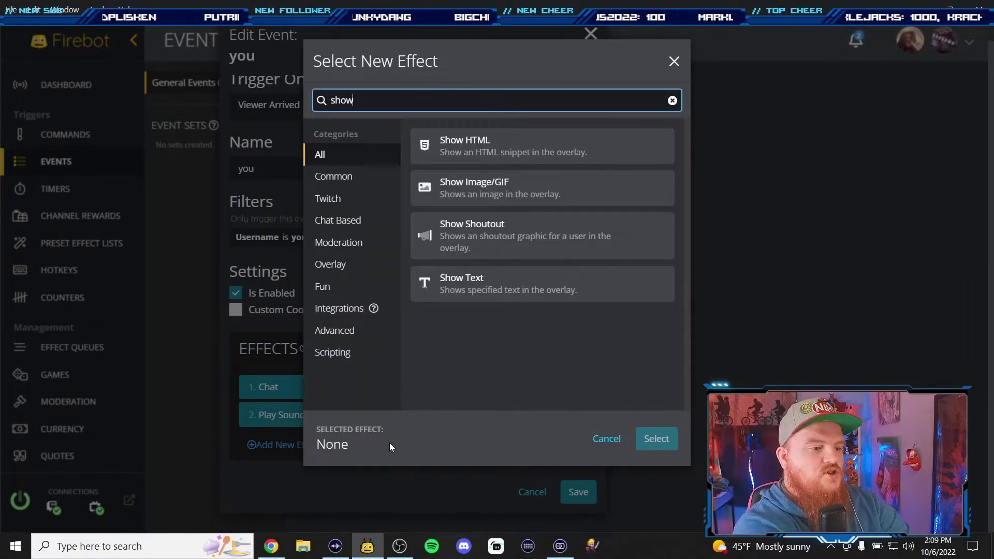
click(584, 240)
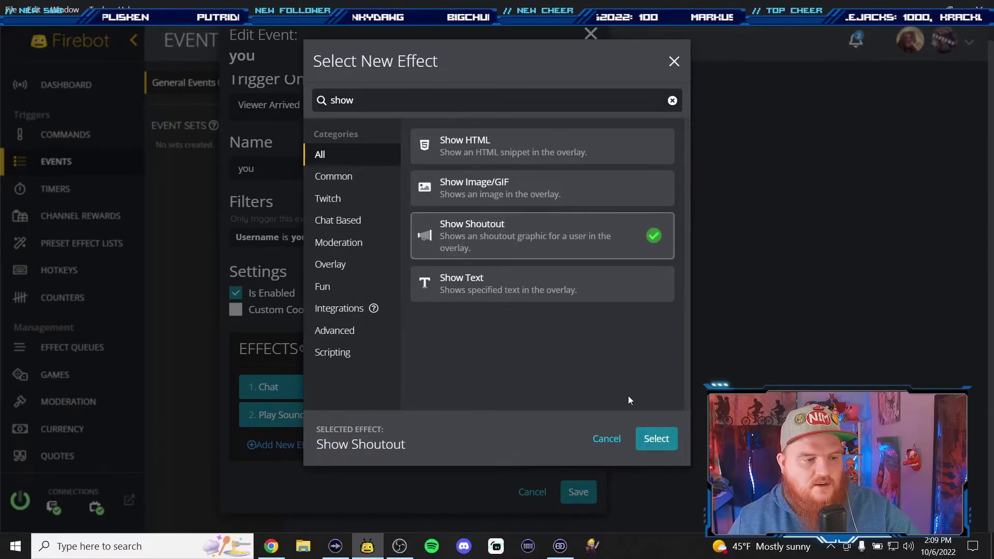
click(654, 446)
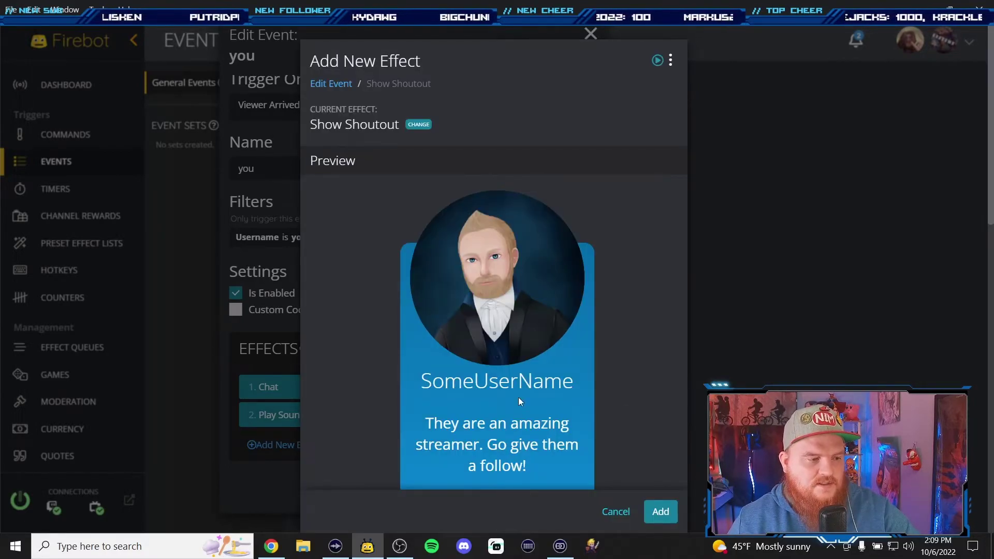
scroll(519, 401, down, 5)
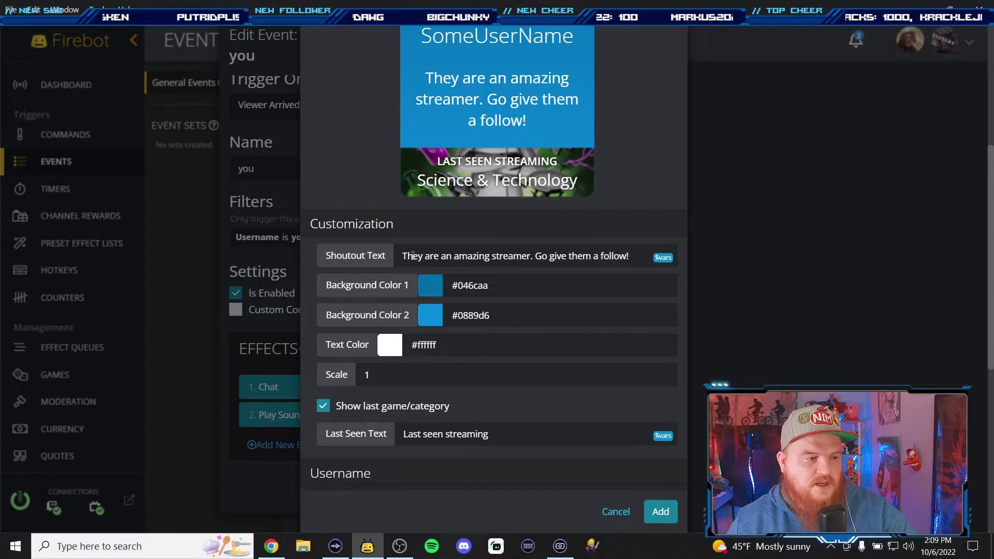
triple_click(554, 251)
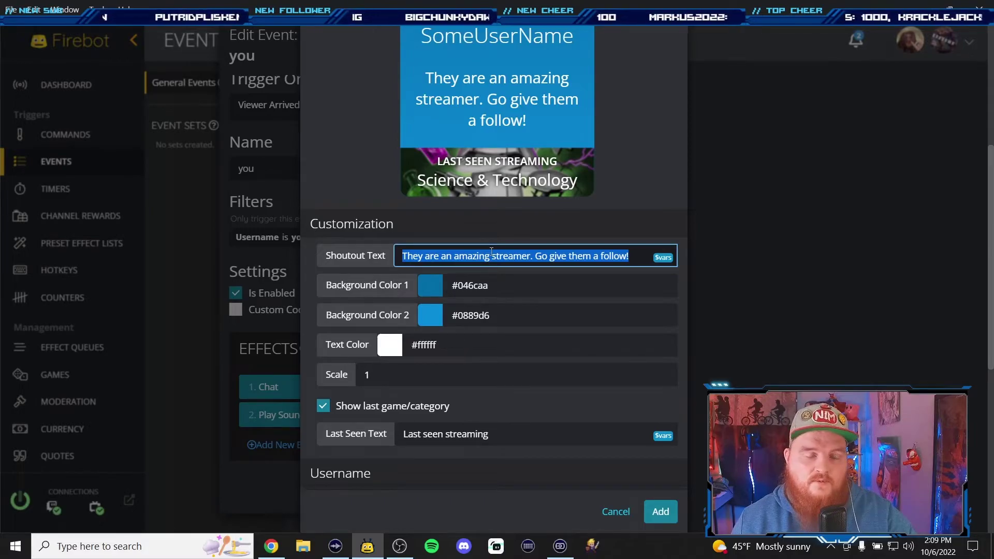
Set the shoutout username to 'you', place it at the overlay's top-left, and add it
scroll(465, 289, down, 3)
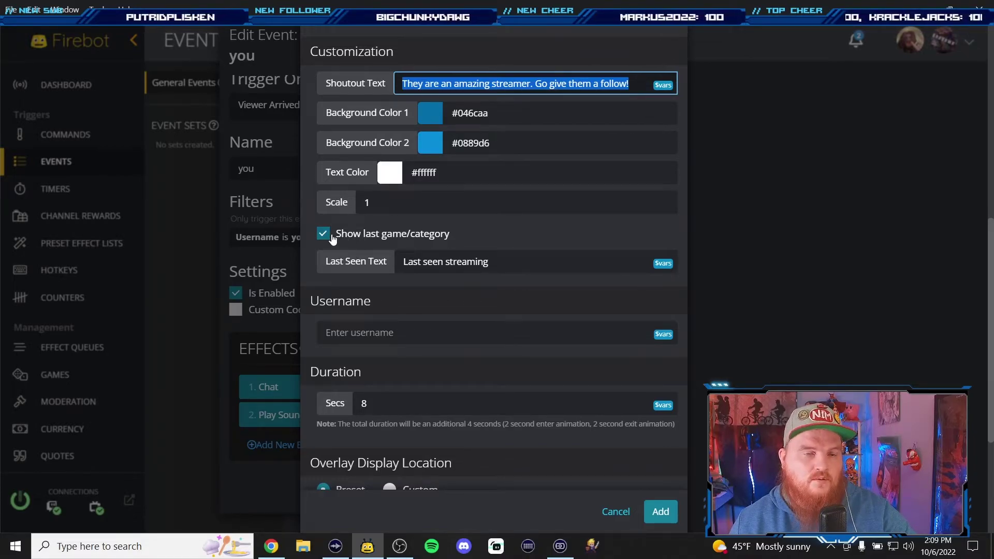
click(353, 331)
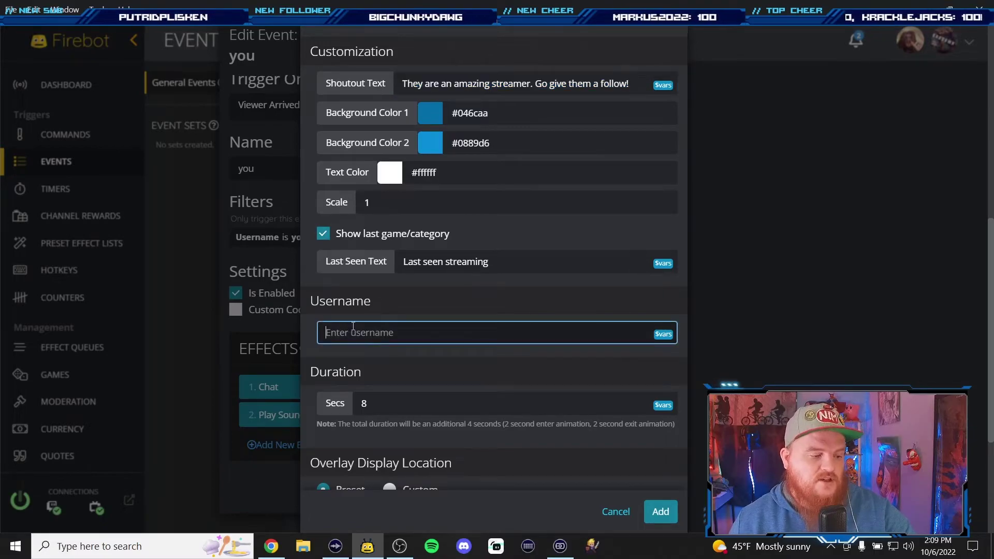
text(you)
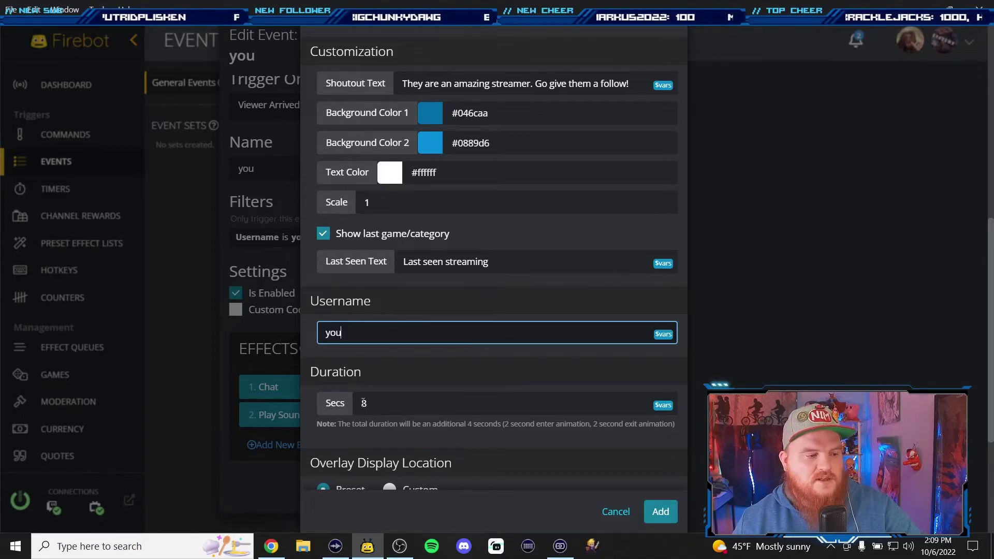
scroll(363, 402, down, 3)
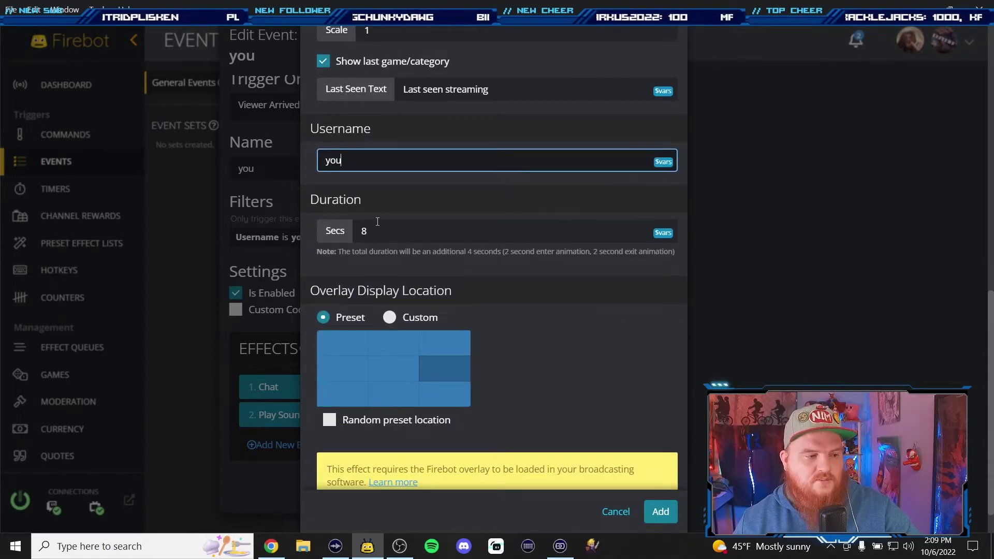
click(334, 345)
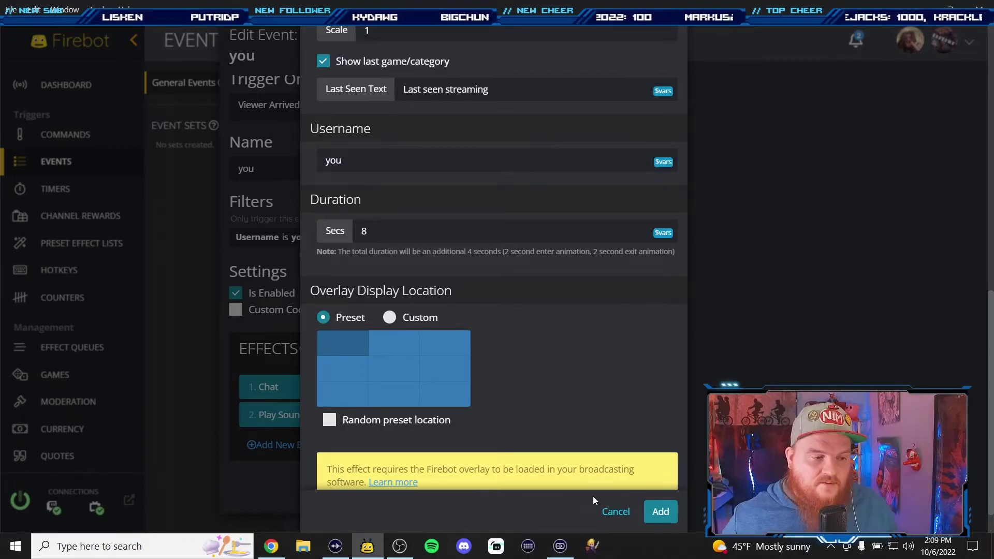
click(660, 512)
Reopen the Show Shoutout effect to review it, then close it unchanged
click(526, 445)
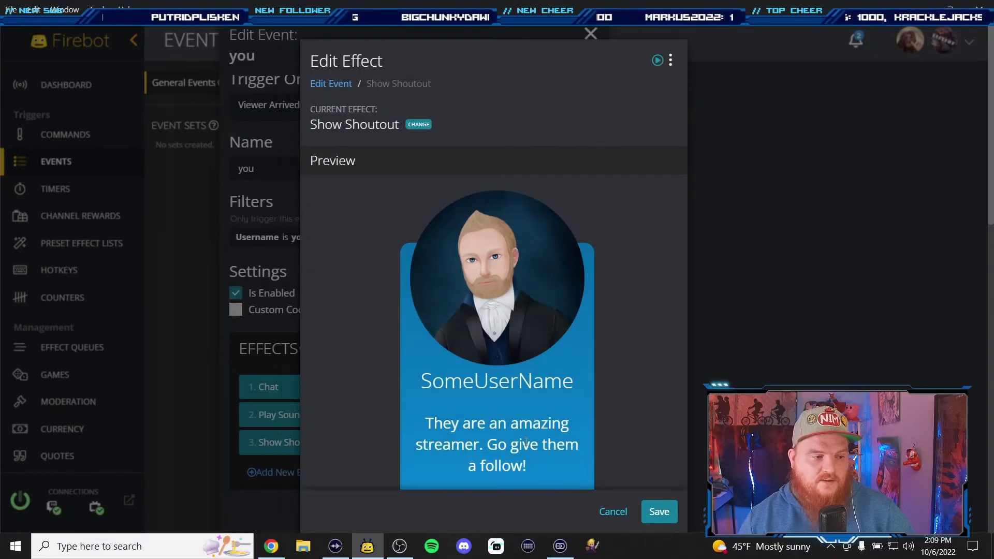
scroll(452, 356, down, 12)
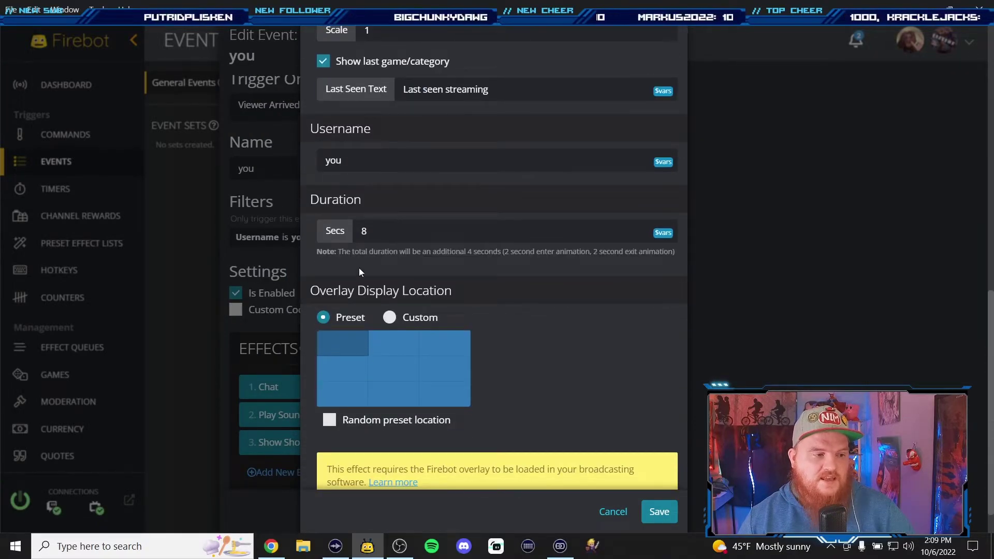
click(656, 511)
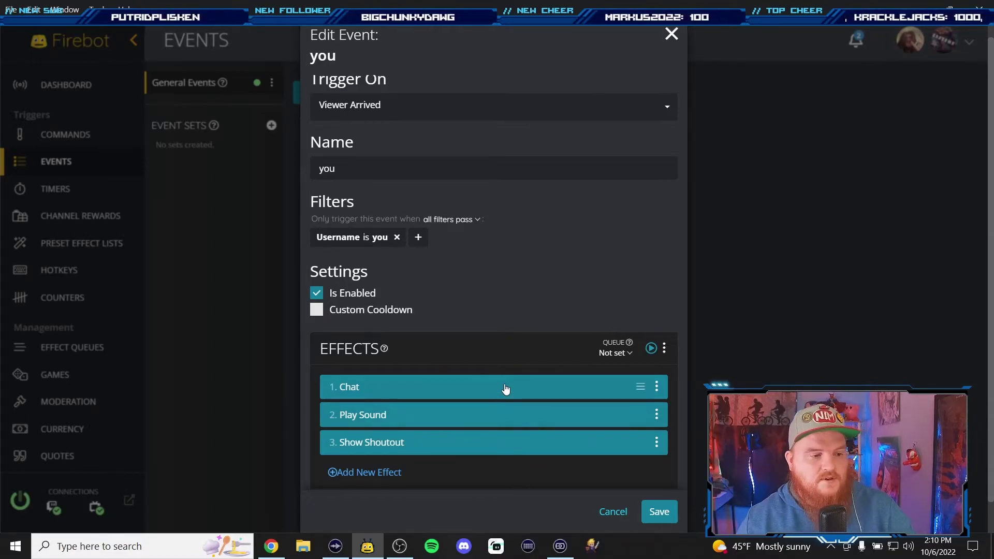
Set the event's queue to sfx and its effects duration to 8 seconds, then save it
click(601, 357)
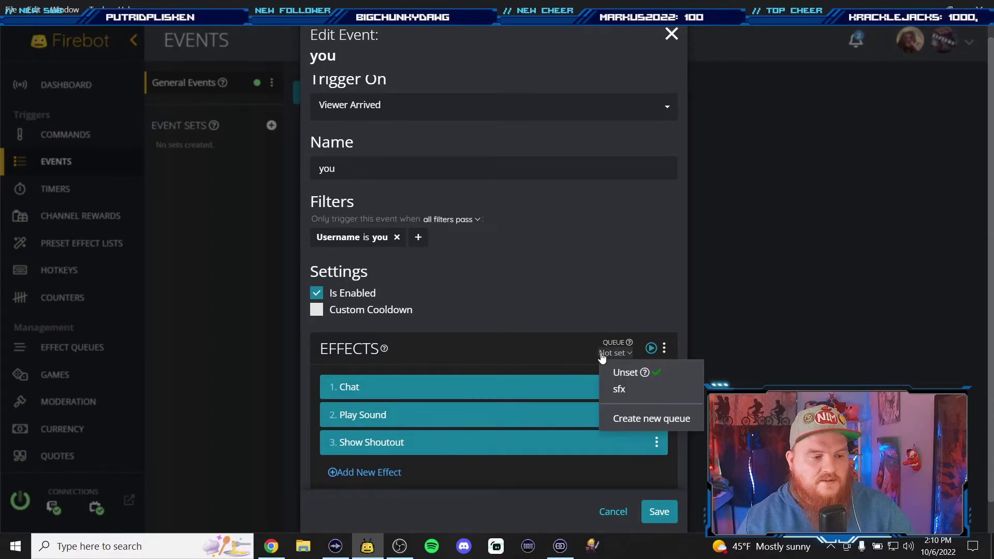
click(622, 391)
click(517, 354)
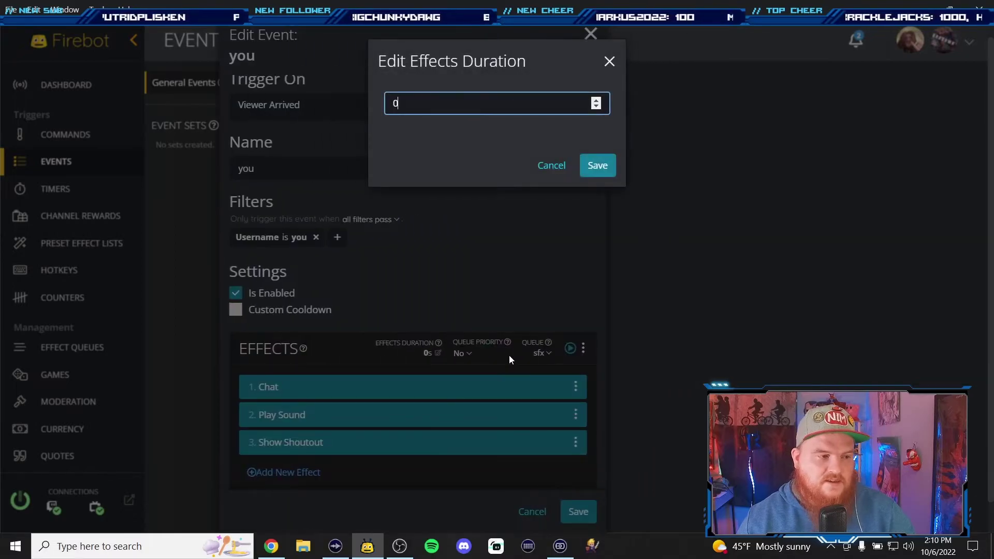
text(8)
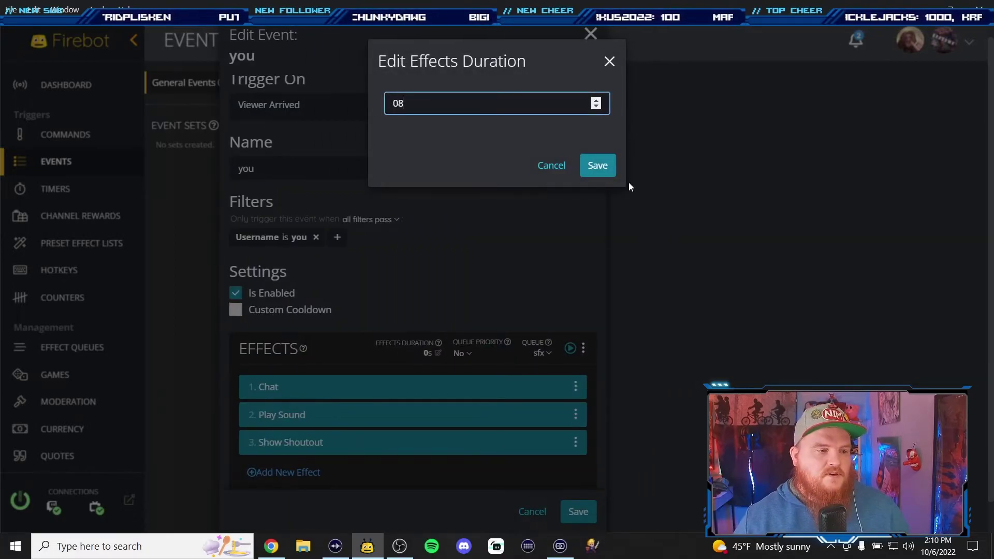
click(597, 164)
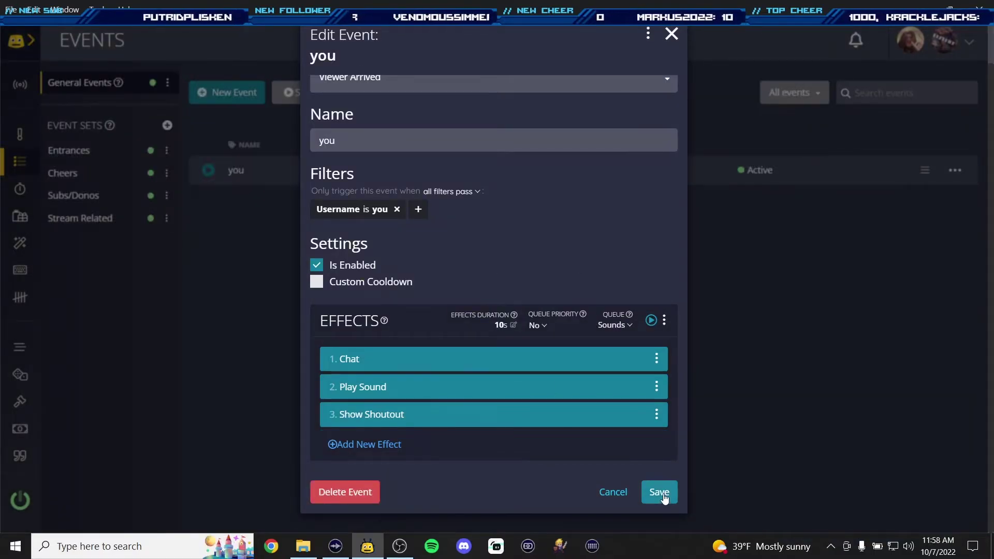
click(660, 491)
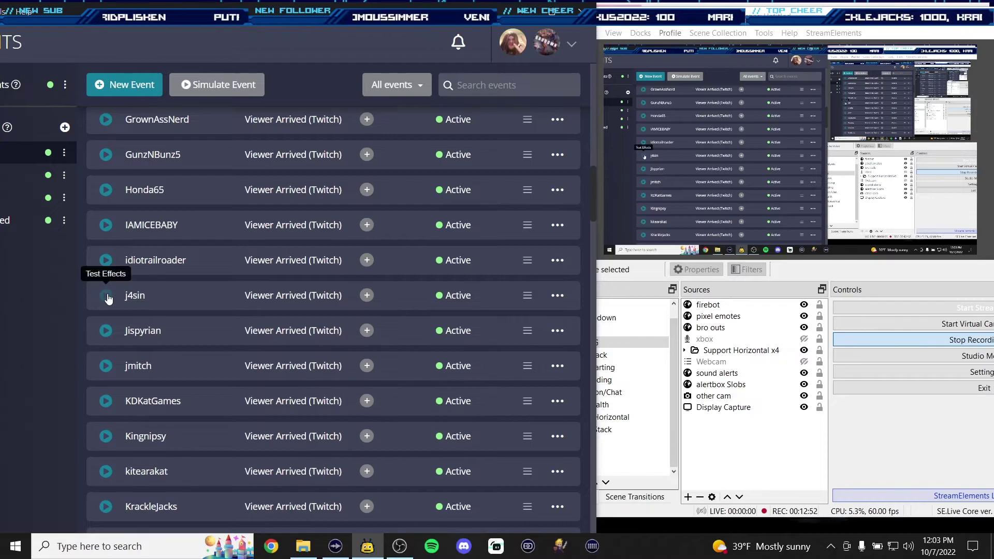
Test the entrance effects of three different viewers' Viewer Arrived events
click(98, 299)
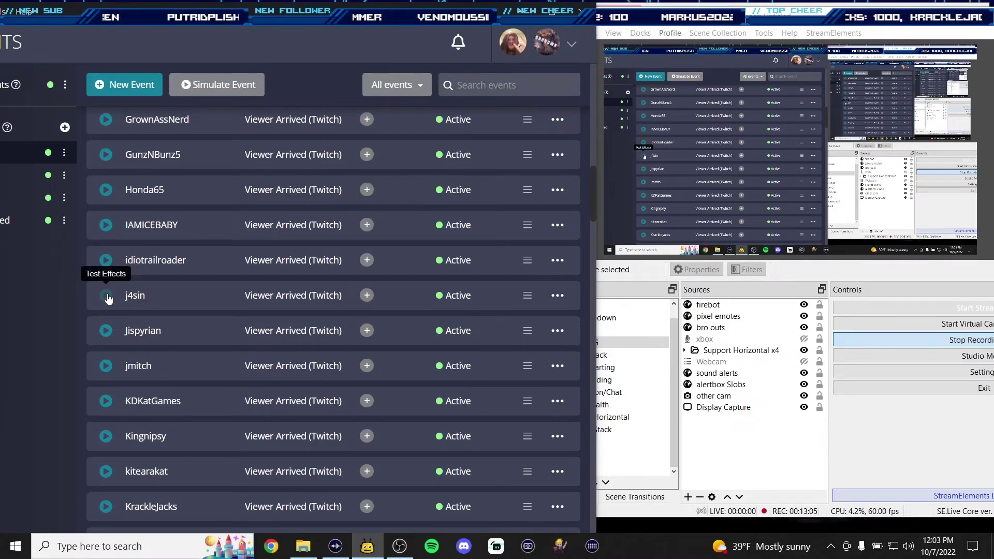
scroll(138, 348, down, 3)
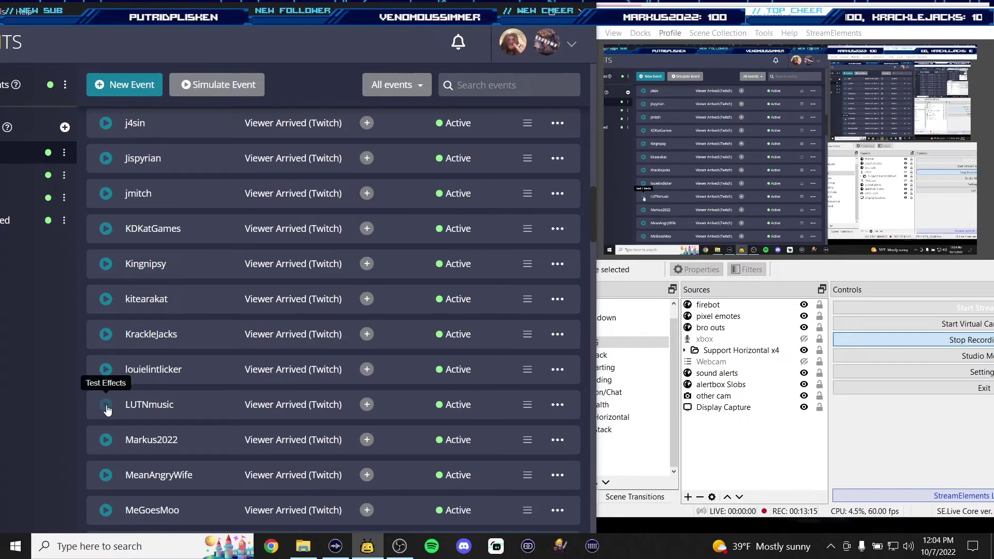
click(112, 404)
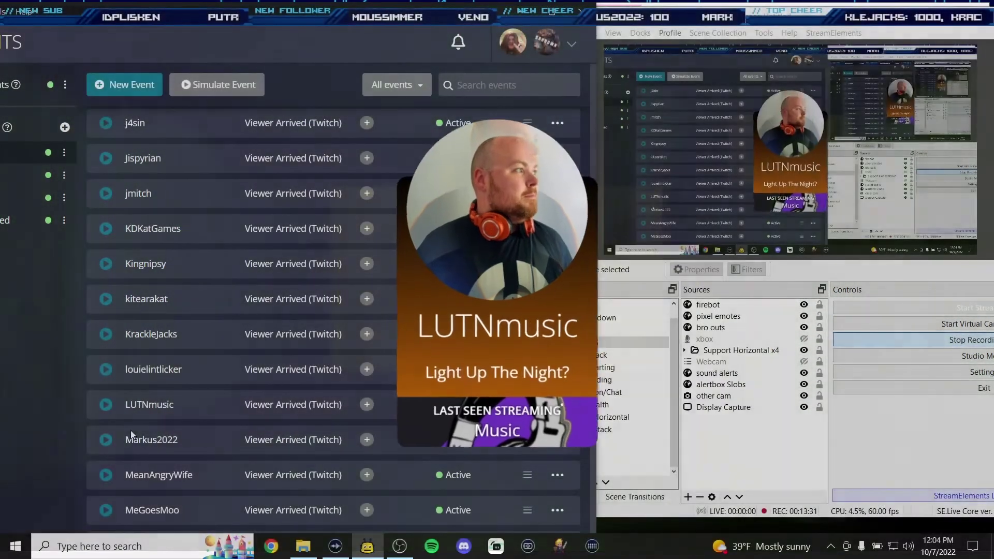
scroll(133, 417, down, 3)
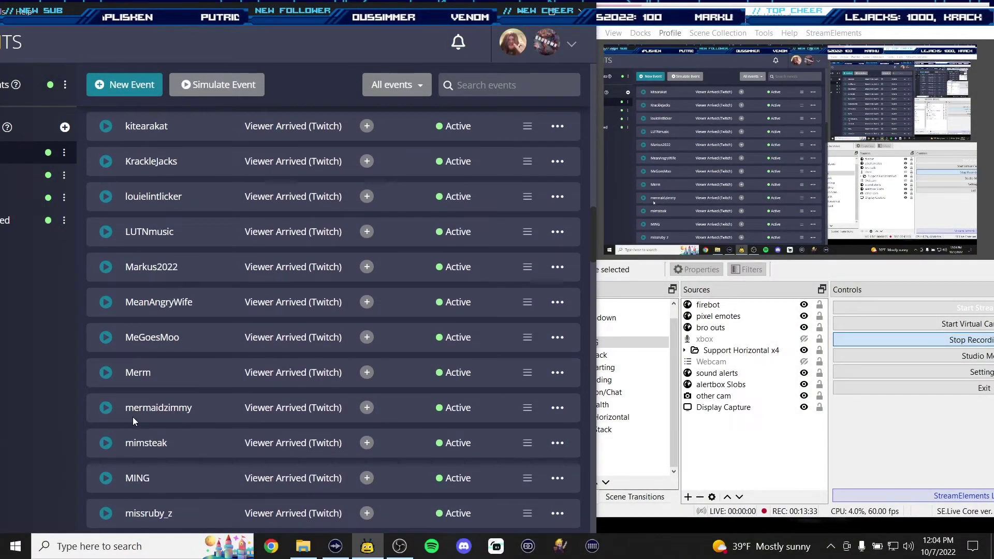
click(105, 372)
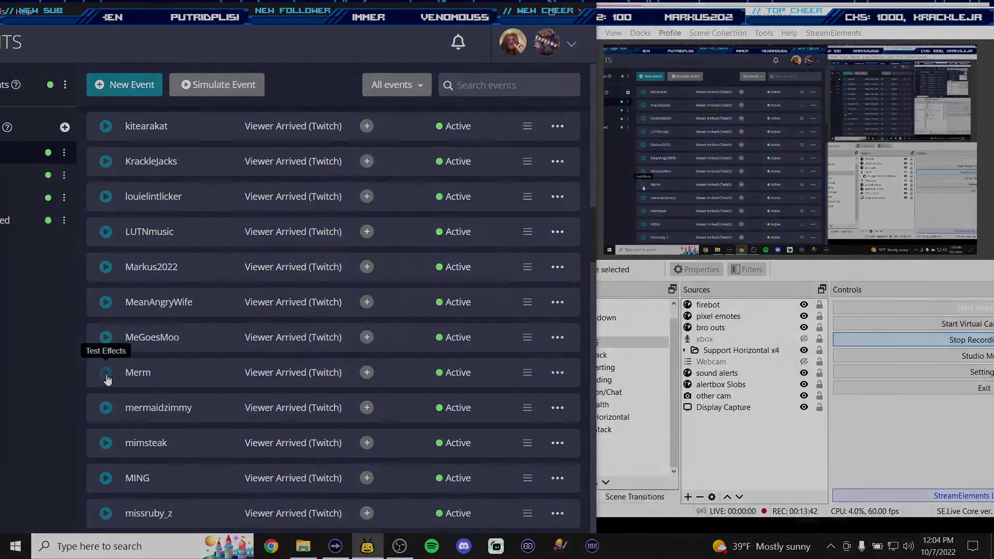